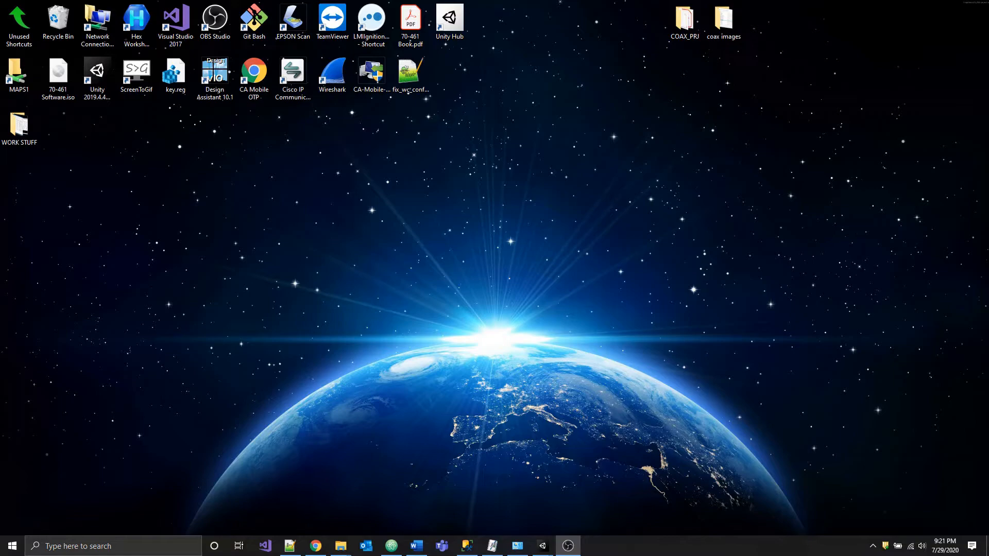
Switch to the DogoRun Benji Edition project in Unity and return to the Asset Store's search results for platform.
mouse_move(549, 549)
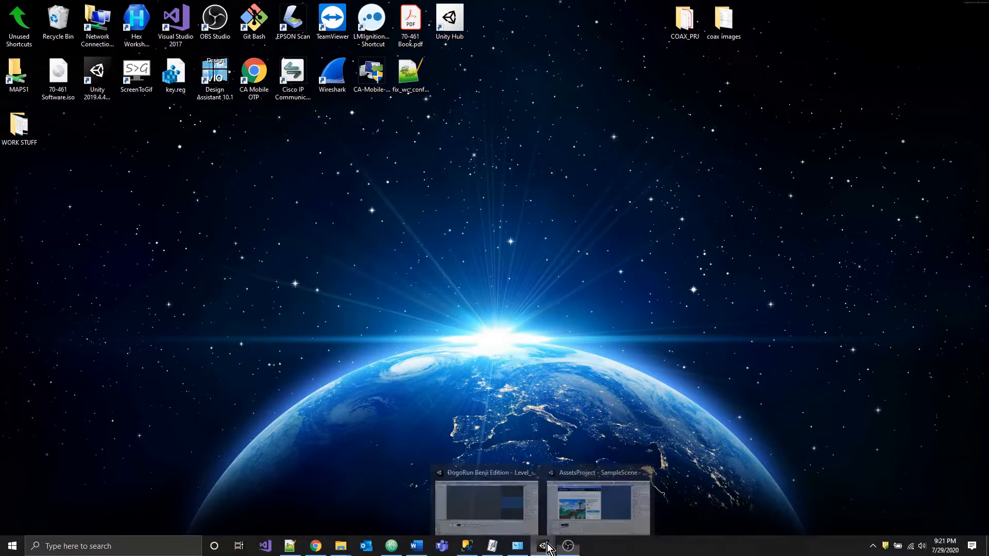
left_click(474, 503)
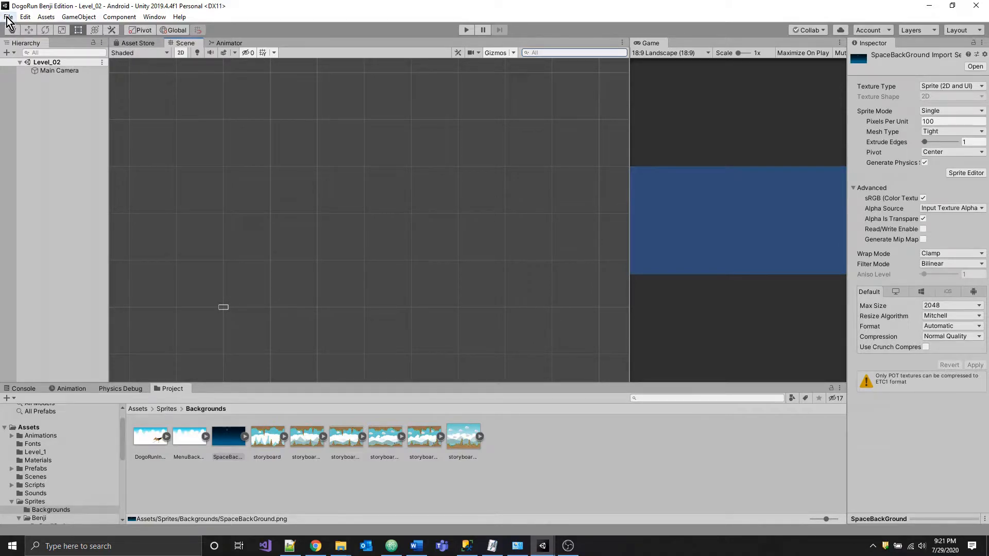
left_click(135, 43)
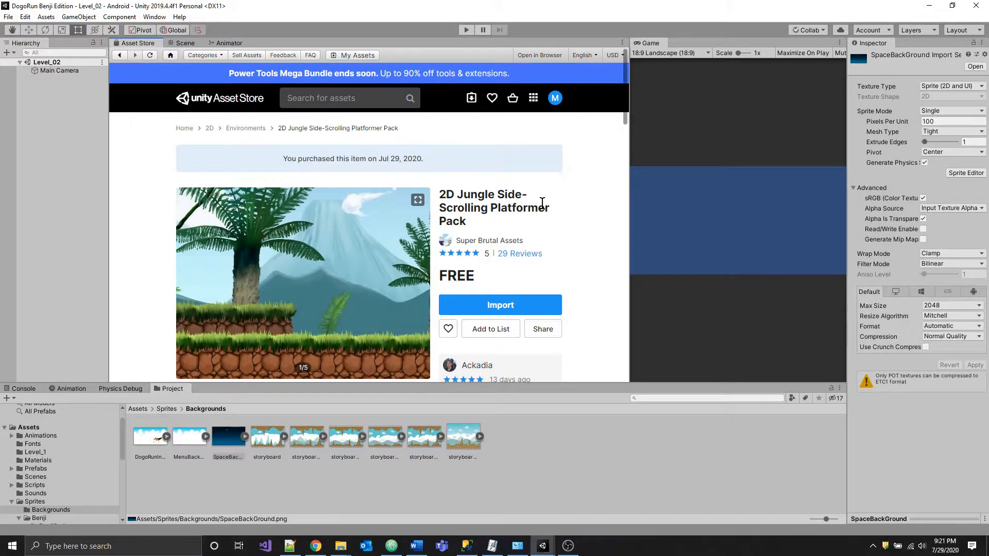
scroll(581, 189, "down", 4)
scroll(581, 188, "up", 4)
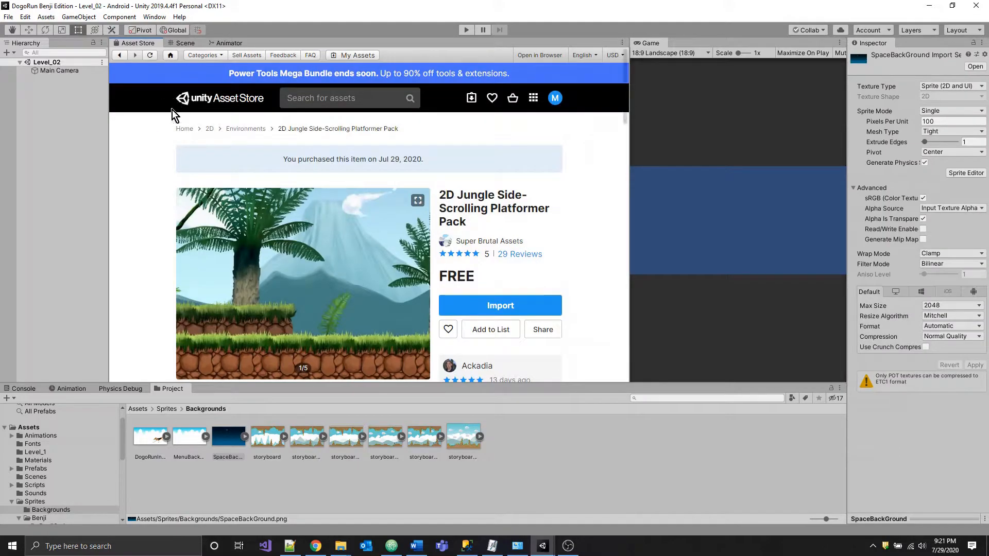
left_click(119, 57)
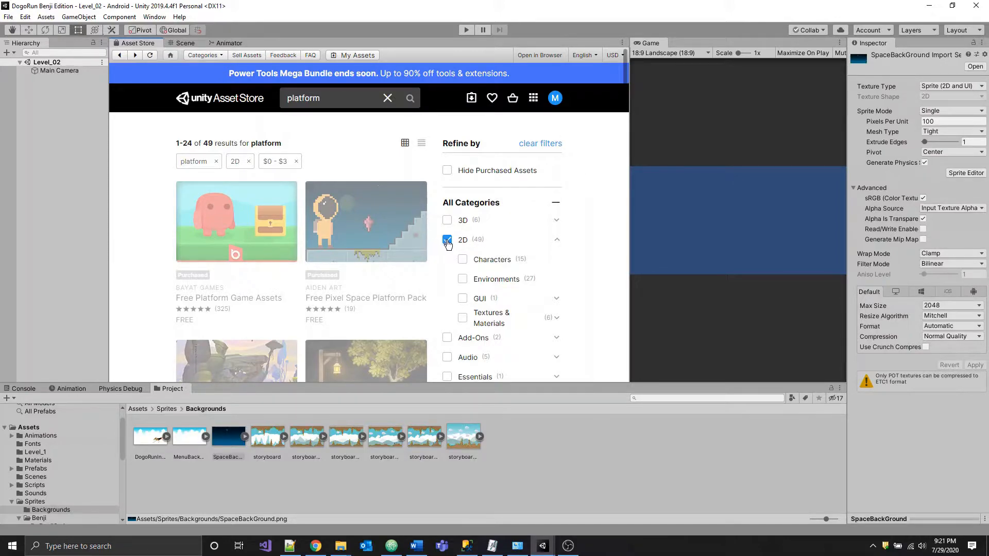
Limit the 2D platform search results to a price range of $0 to $0.
left_click_drag(624, 75, 632, 105)
left_click_drag(454, 249, 435, 254)
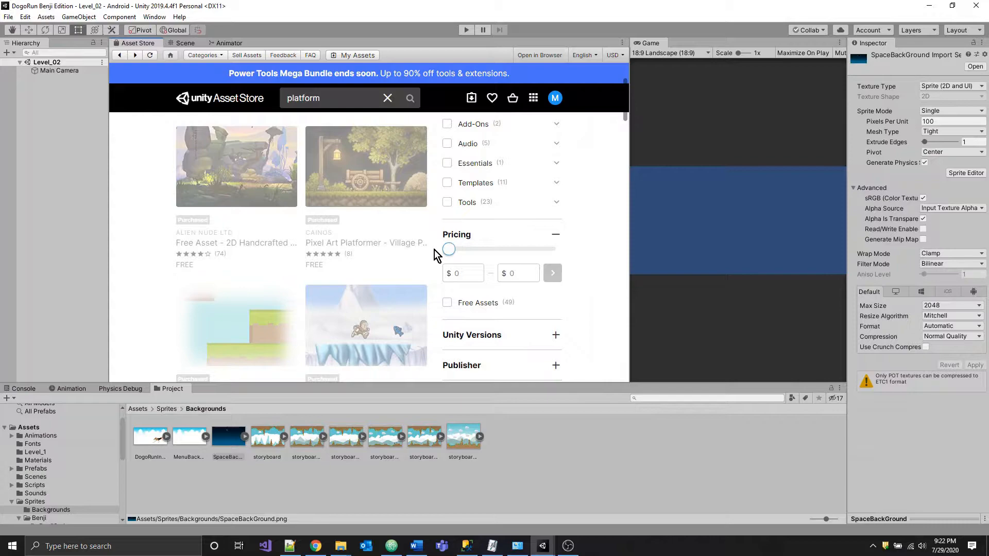
left_click(510, 275)
left_click(553, 273)
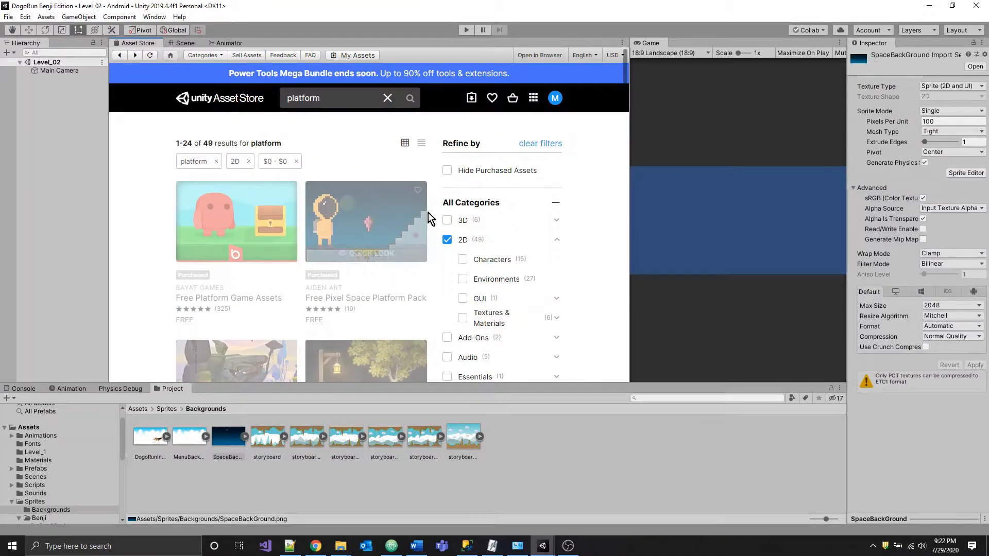
Browse the free 2D platform assets and open the product page of Sunny Land.
mouse_move(423, 219)
scroll(422, 216, "down", 4)
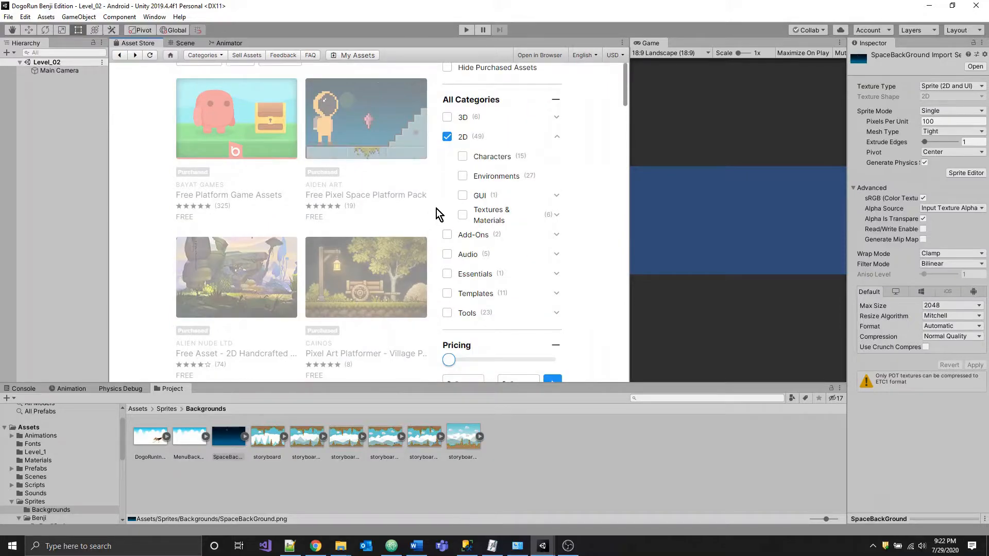
scroll(437, 209, "down", 5)
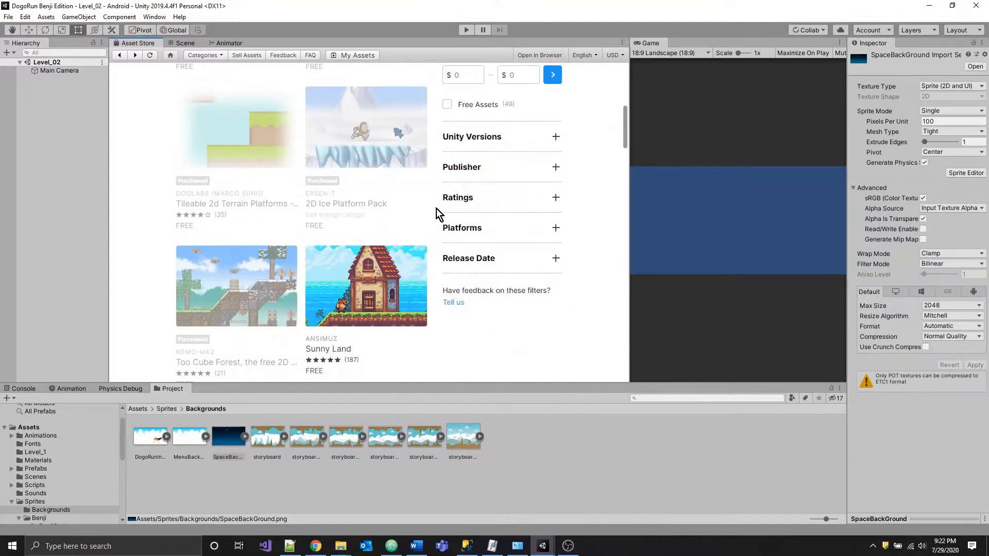
scroll(436, 209, "down", 1)
mouse_move(373, 188)
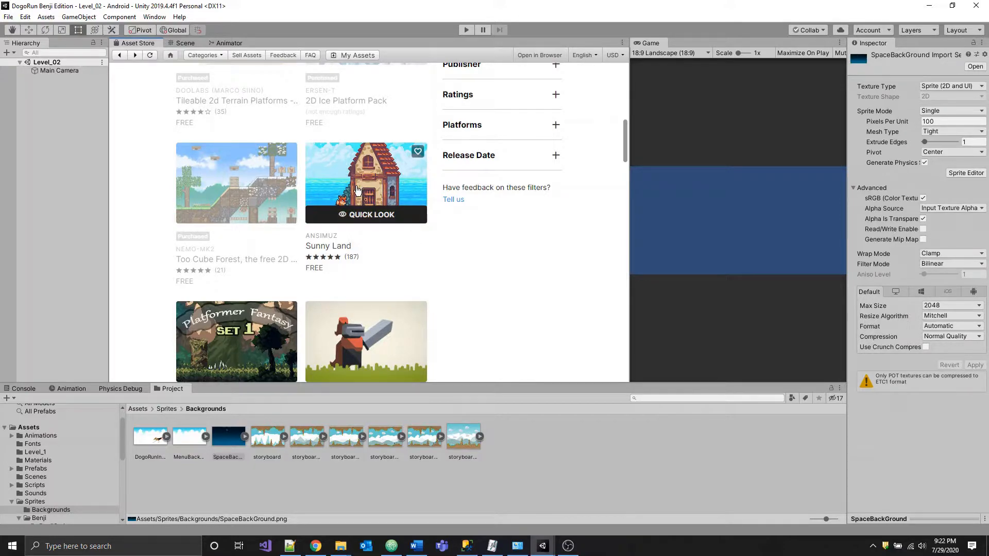
left_click(356, 187)
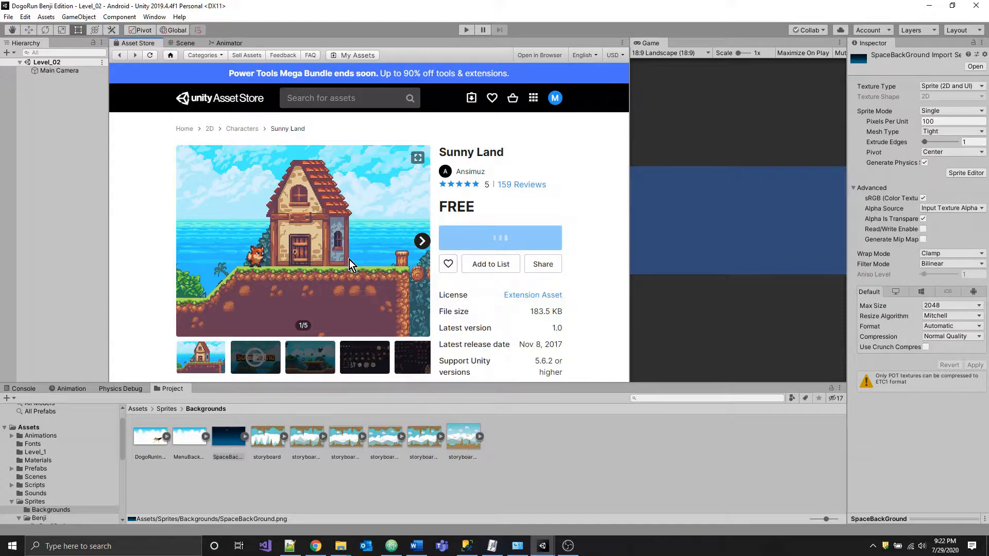
Look over the Sunny Land product page and download the asset without importing it.
scroll(341, 249, "down", 5)
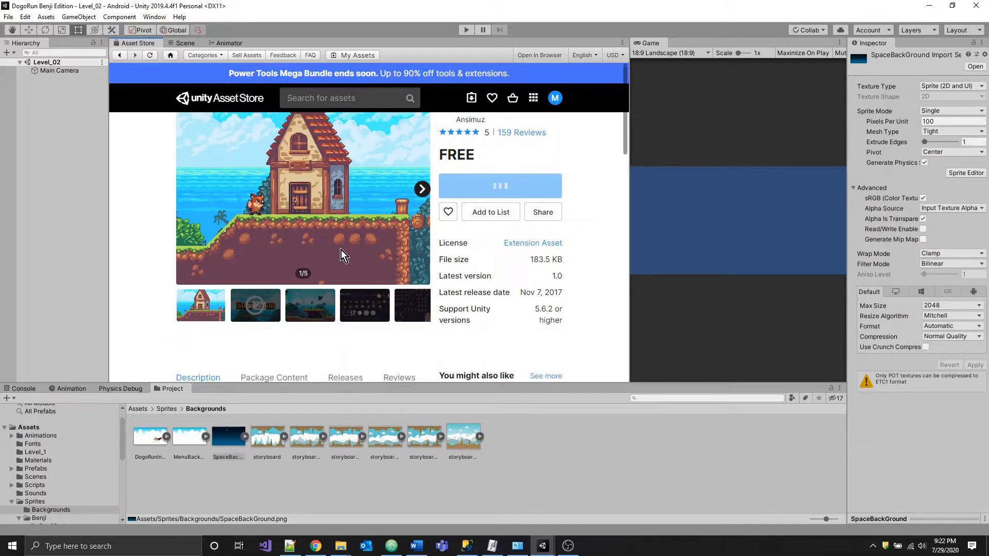
scroll(341, 250, "up", 3)
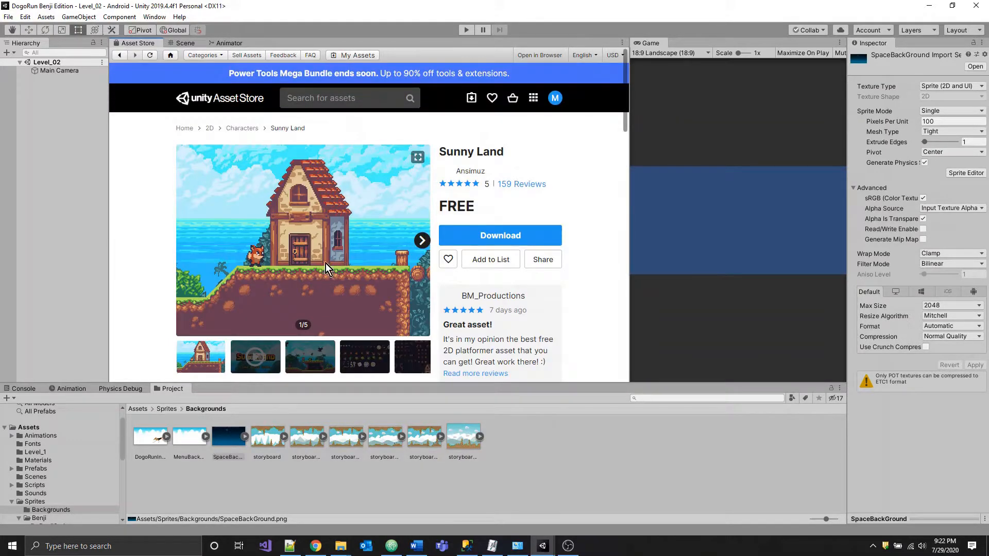
left_click(482, 234)
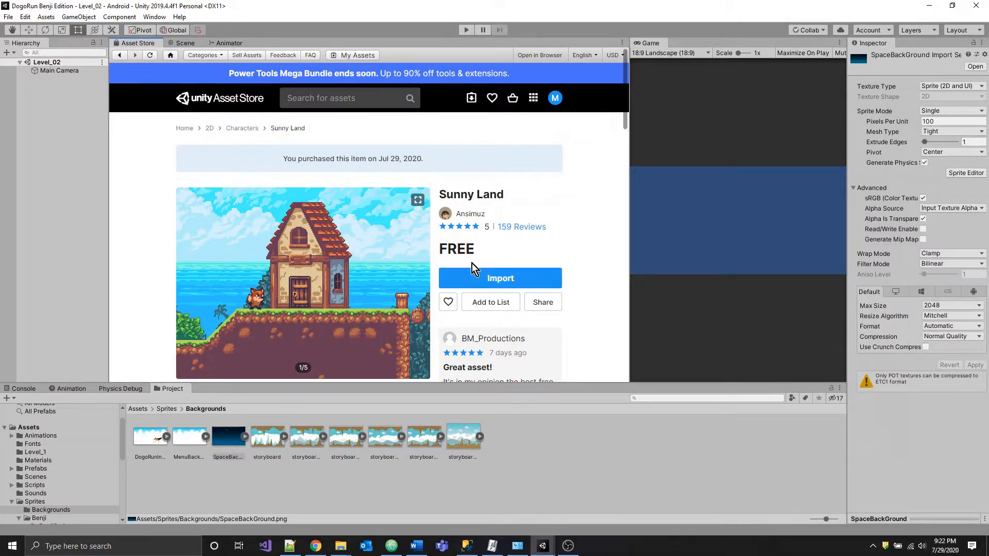
Switch to a new File Explorer window and go to the %appdata% folder.
key("super+e")
left_click_drag(800, 168, 414, 142)
left_click(441, 213)
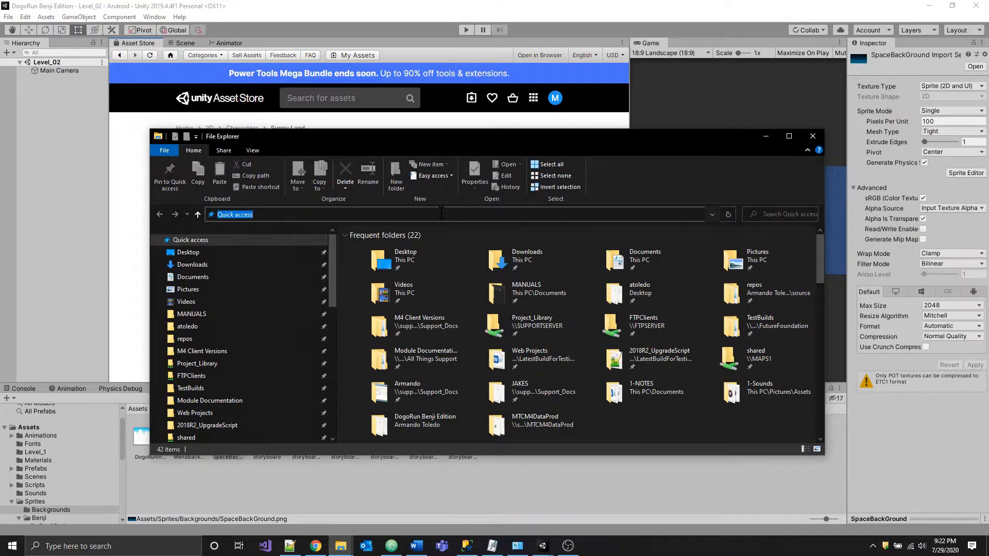
type("%appdata%")
key("Return")
left_click(410, 215)
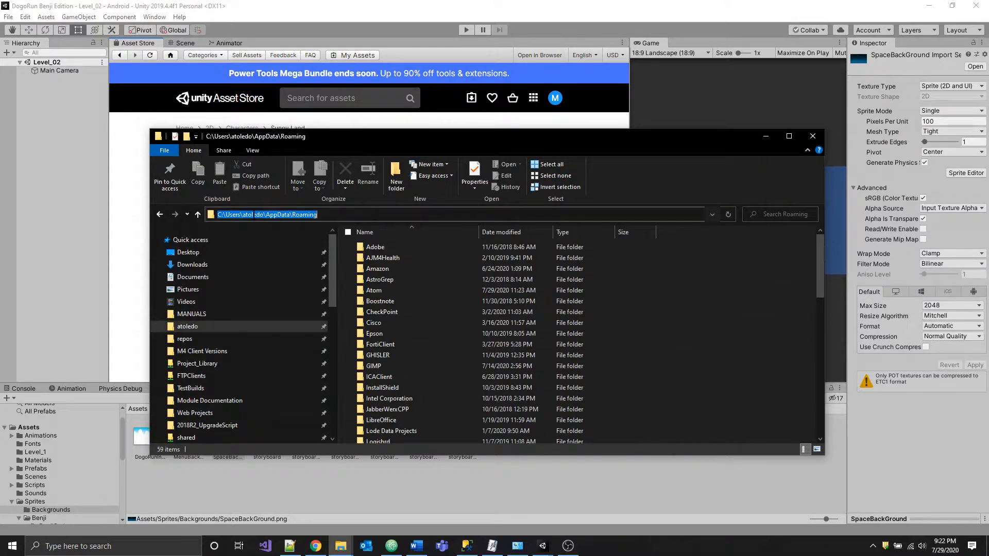
left_click(344, 217)
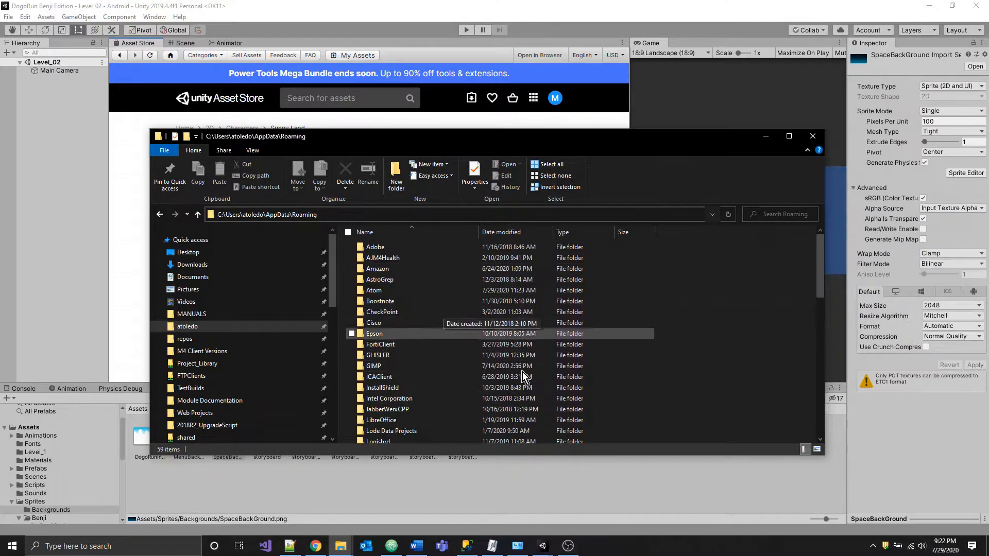
Find the Unity folder within Roaming and open its Asset Store-5.x subfolder.
scroll(489, 322, "down", 4)
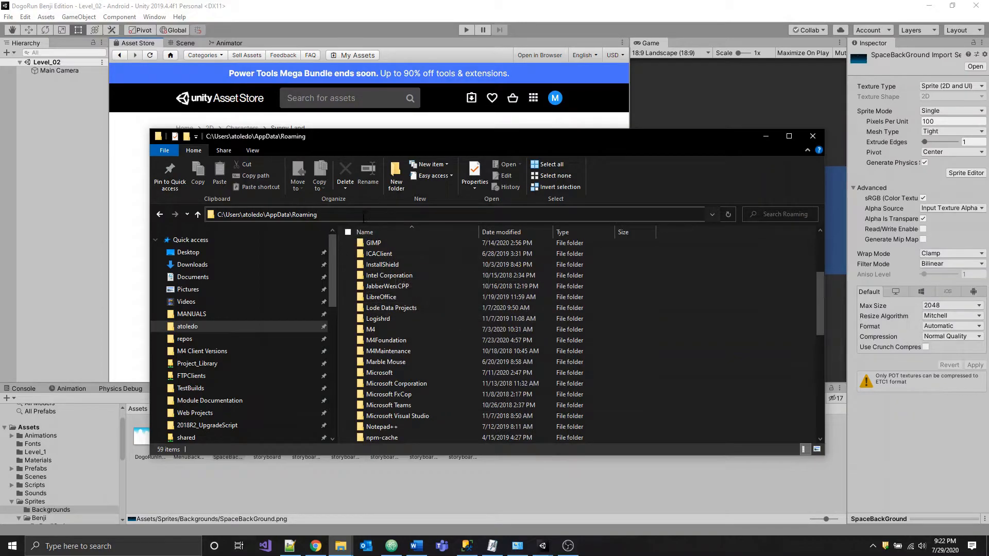
scroll(391, 353, "down", 3)
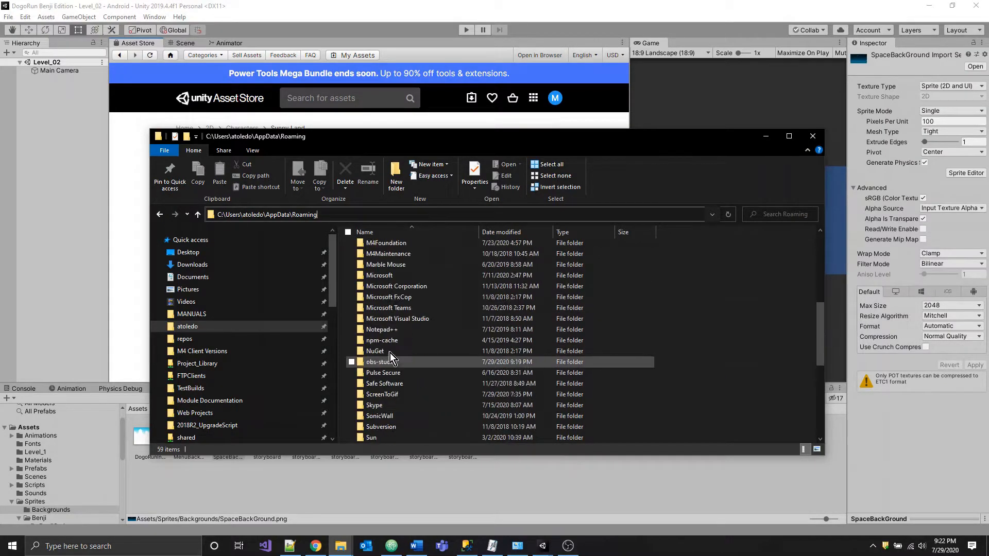
scroll(426, 381, "down", 3)
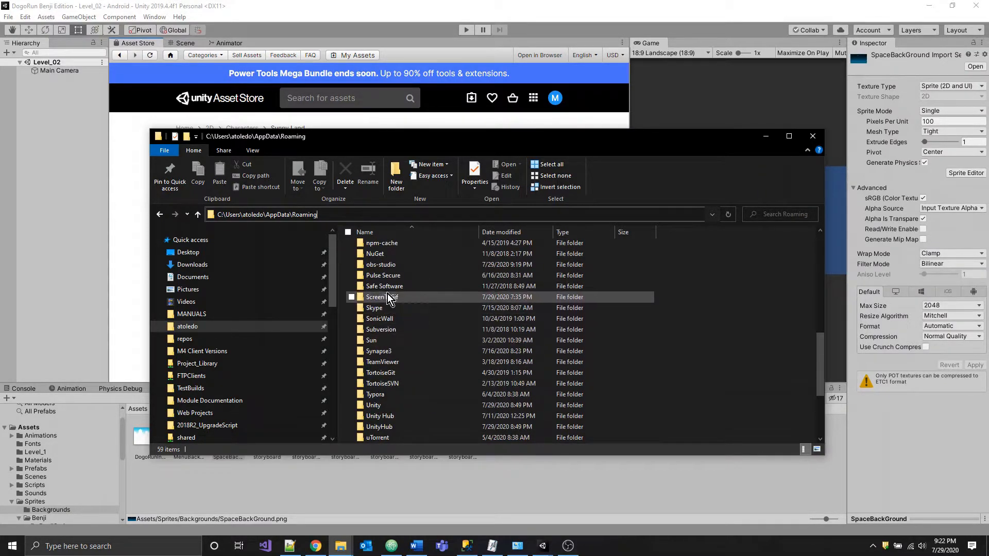
left_click(387, 296)
left_click(381, 405)
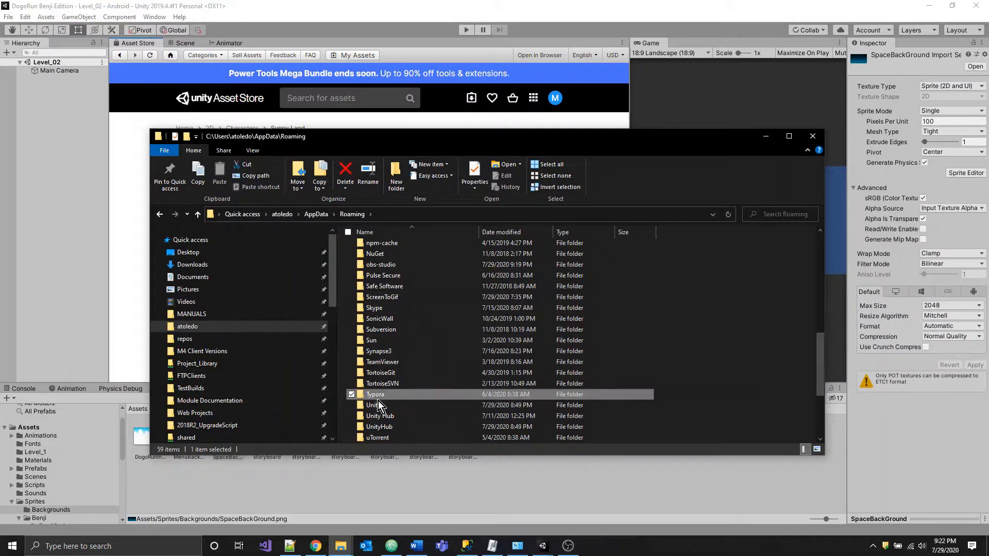
double_click(376, 406)
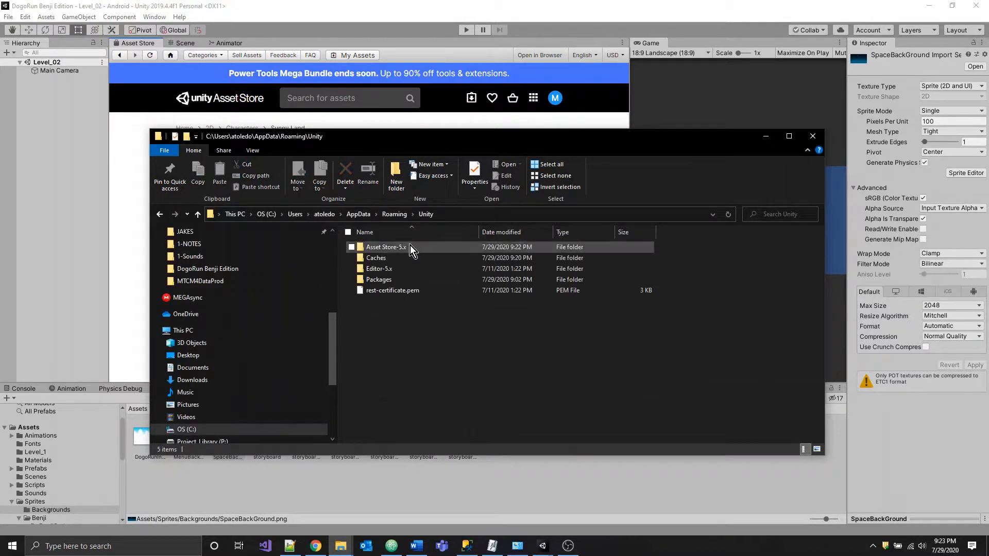
left_click(382, 248)
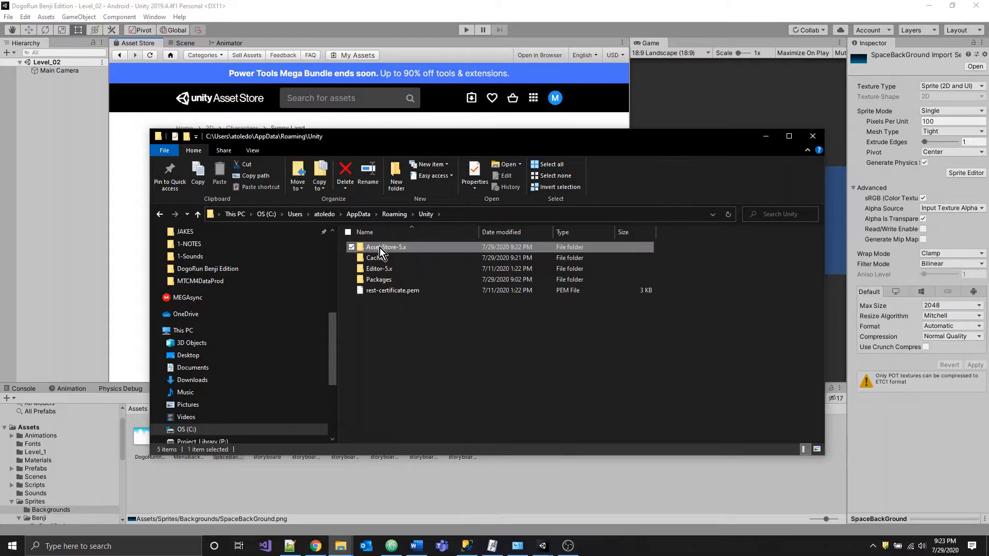
double_click(379, 248)
Open Super Brutal Assets and its Textures Materials2D Isometric Tiles subfolder, then widen the name column to read the package's full file name.
left_click_drag(489, 415, 355, 246)
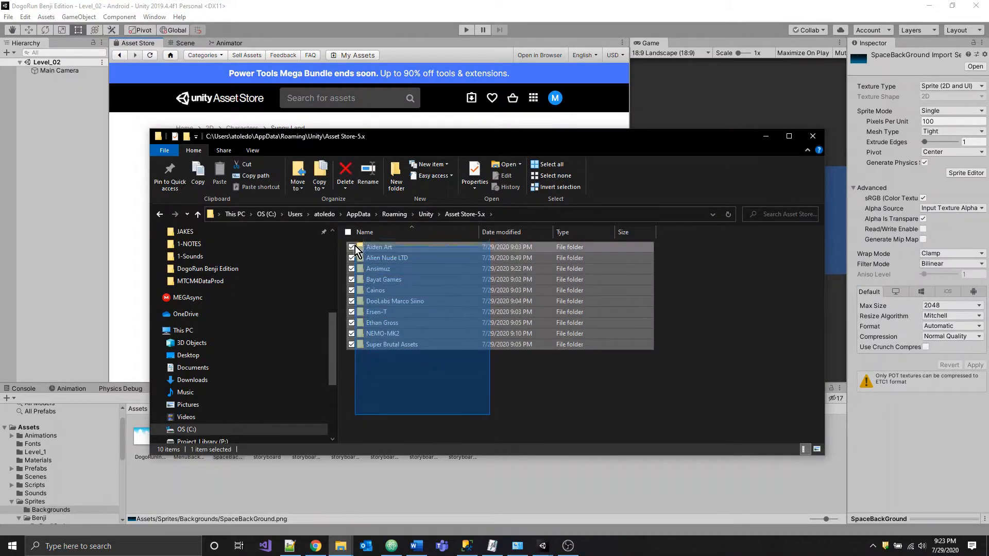
left_click(438, 376)
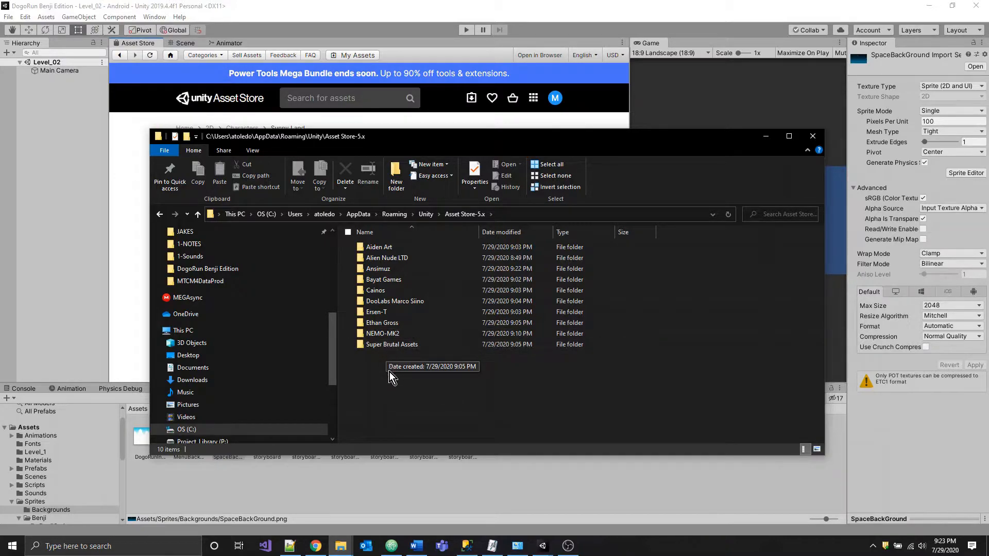
double_click(388, 345)
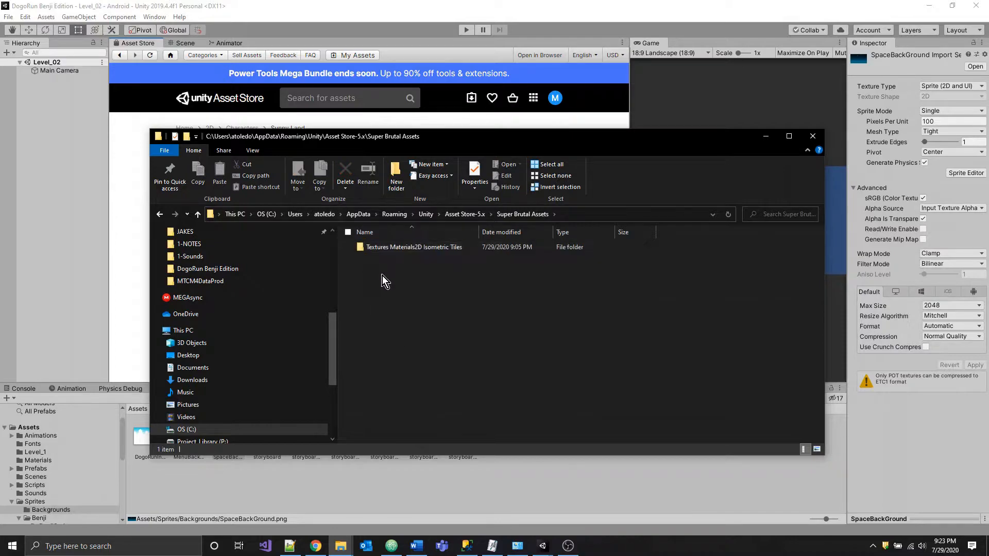
double_click(390, 249)
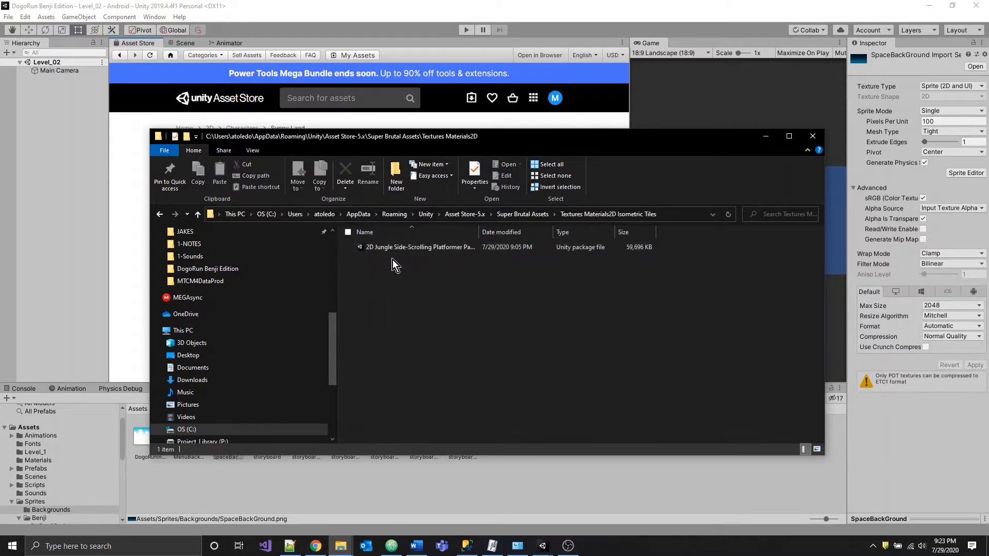
left_click_drag(478, 231, 548, 231)
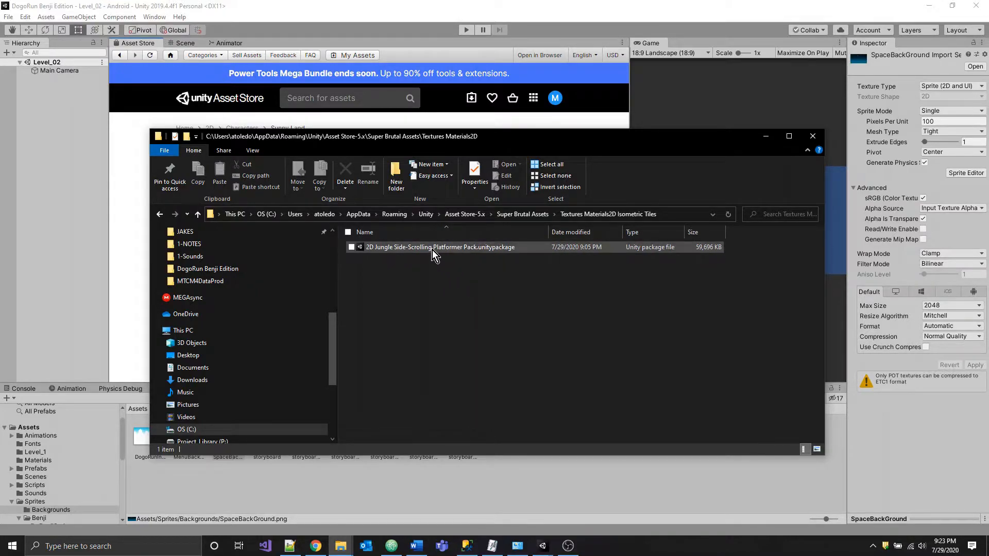
left_click(542, 547)
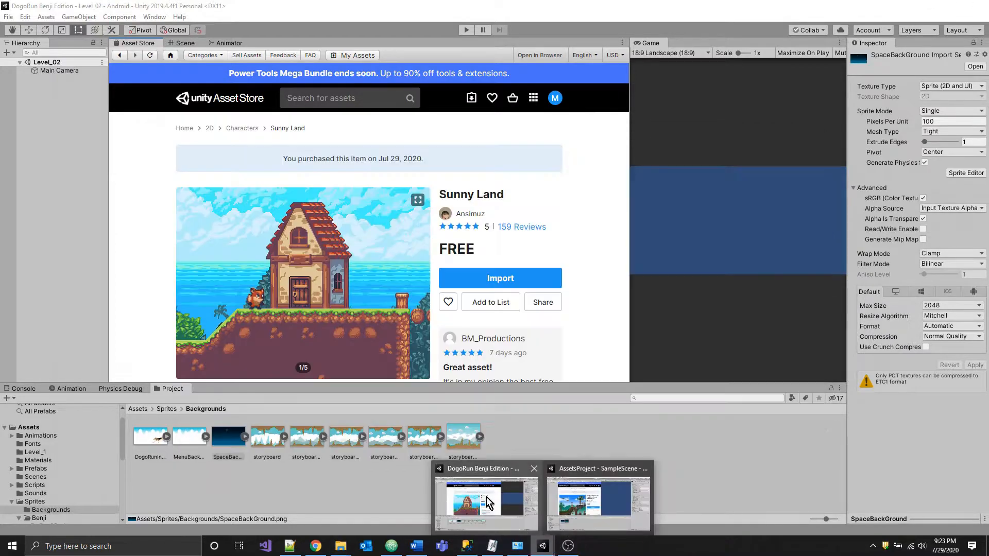
left_click(486, 496)
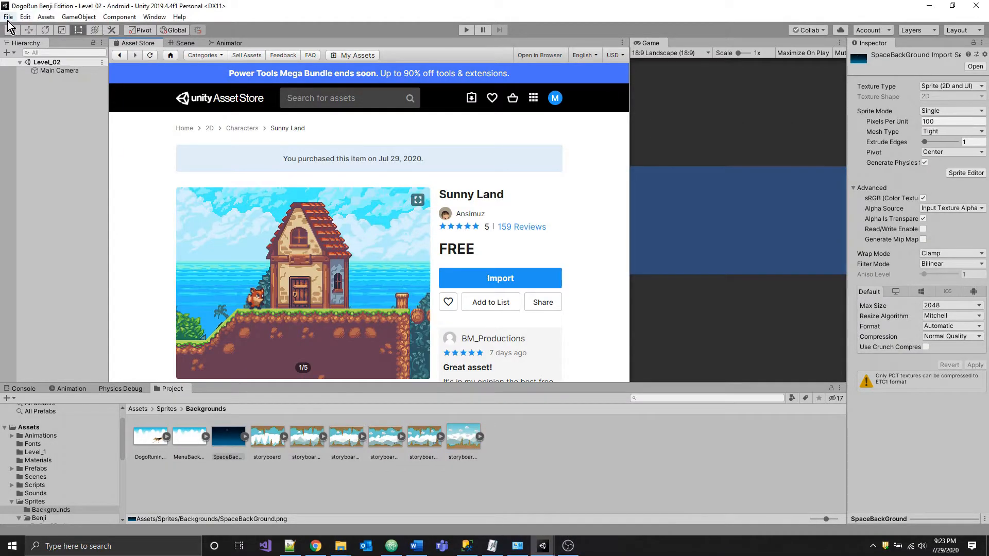
left_click(8, 17)
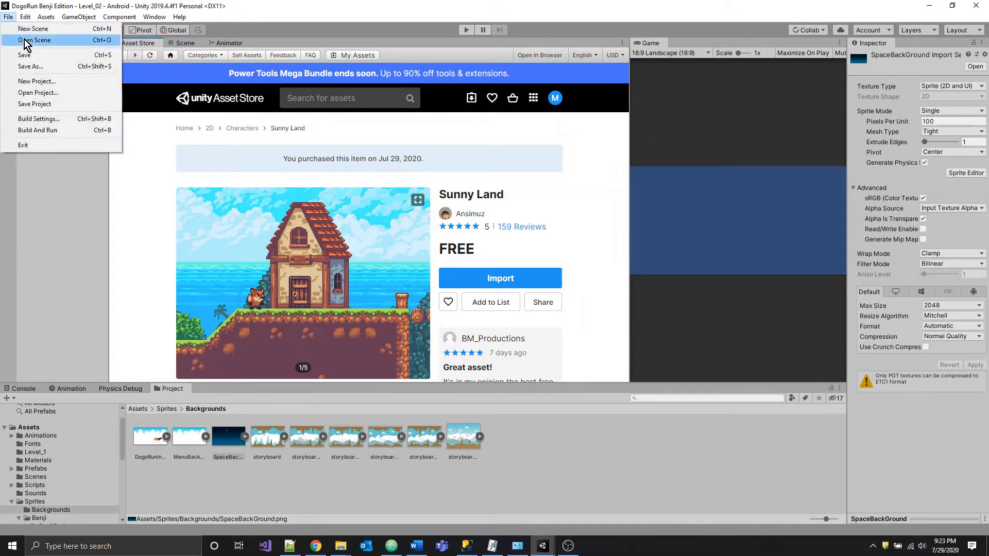
left_click(36, 82)
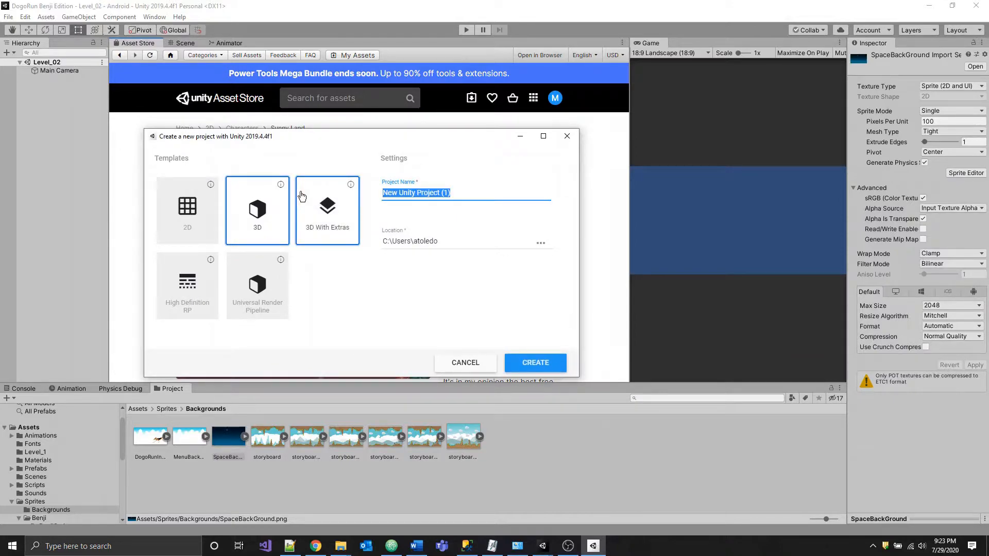
type("ReviewAssets")
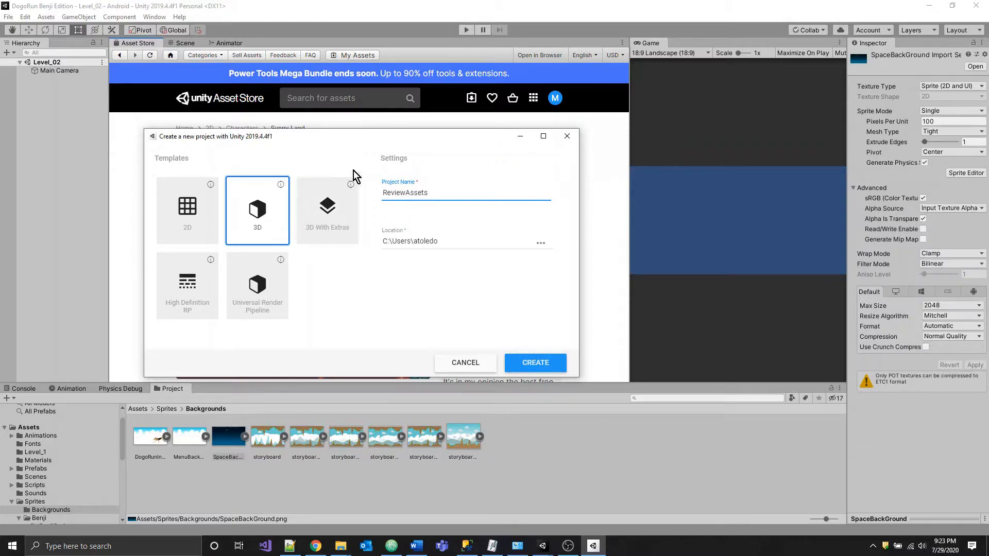
left_click(566, 137)
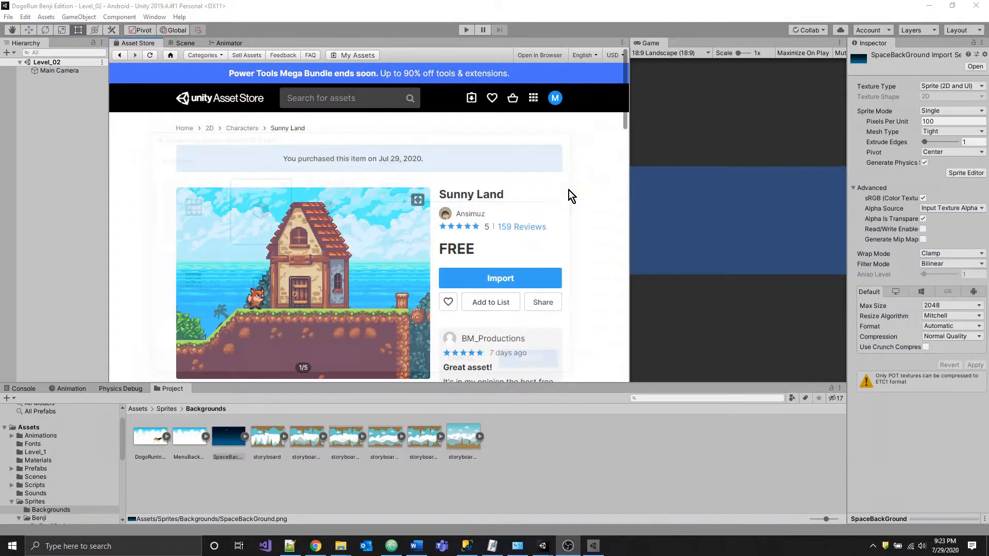
Switch to the AssetsProject editor and start importing a custom package into the root Assets folder.
mouse_move(540, 545)
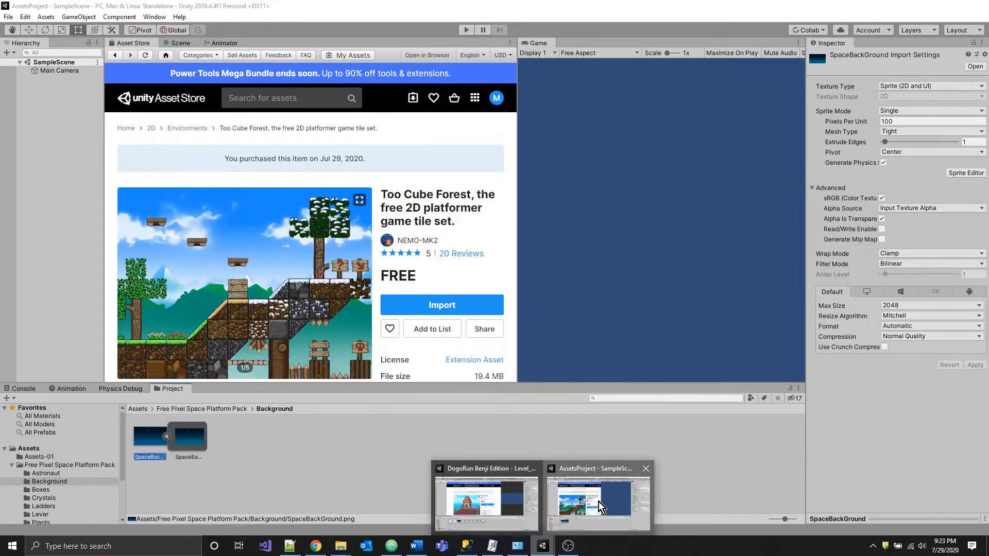
left_click(598, 502)
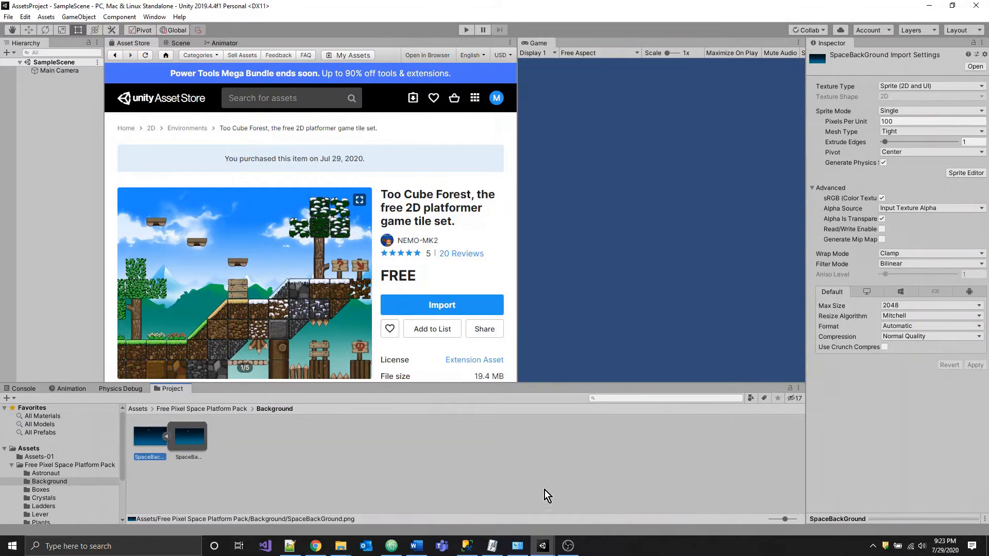
left_click(138, 409)
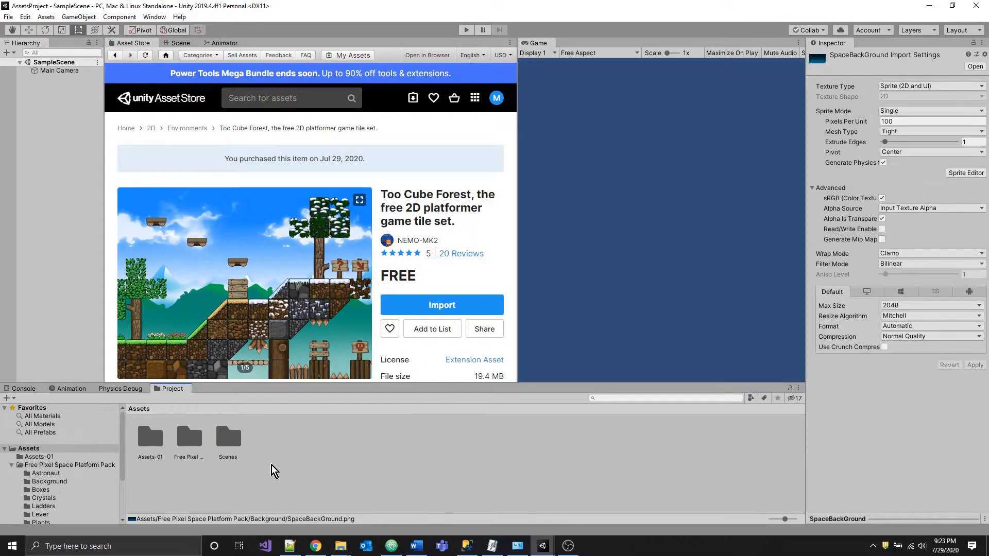
right_click(298, 443)
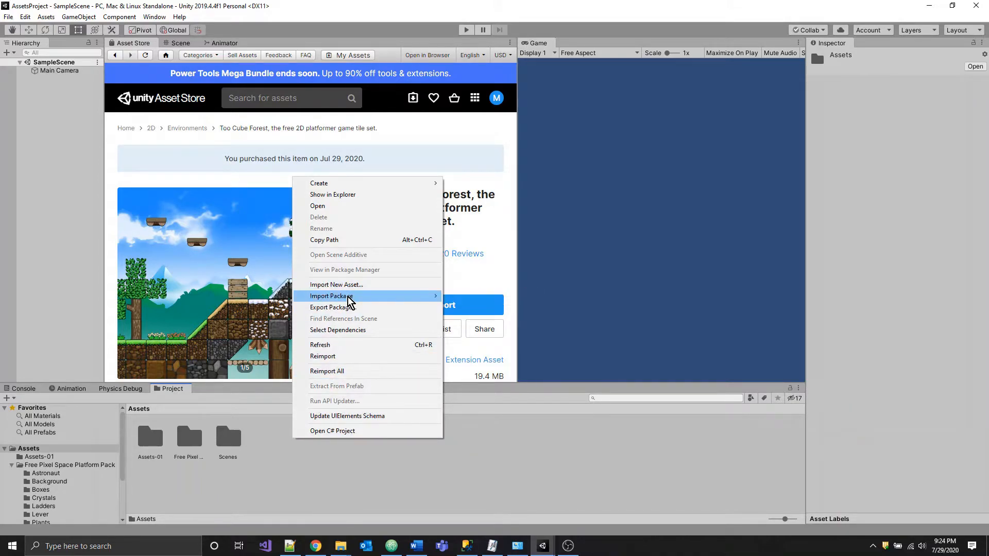
mouse_move(379, 299)
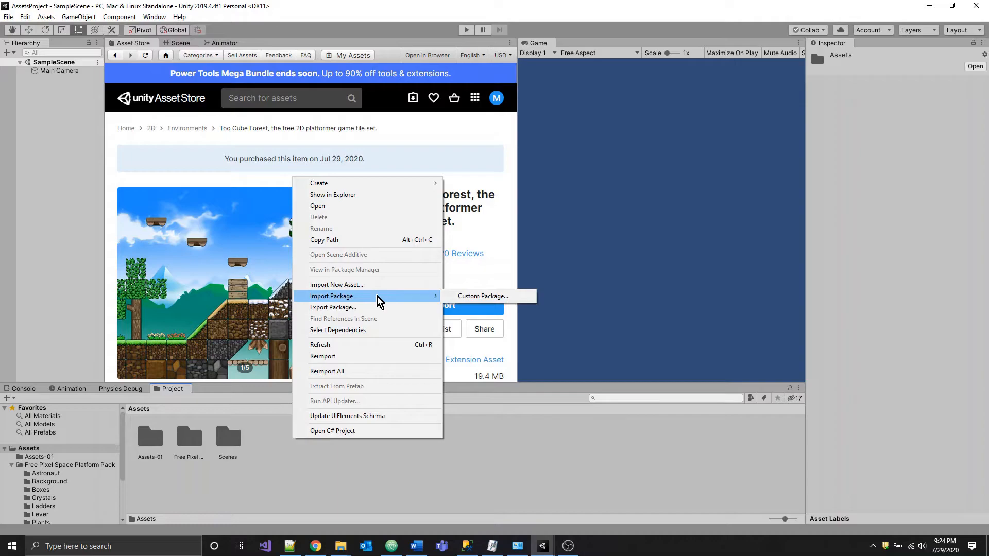
left_click(483, 296)
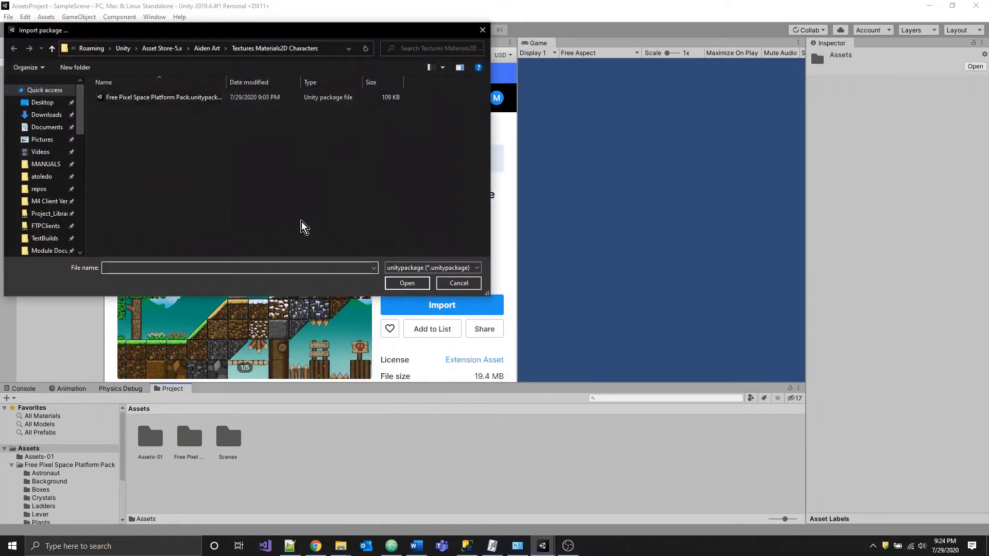
left_click_drag(274, 30, 476, 91)
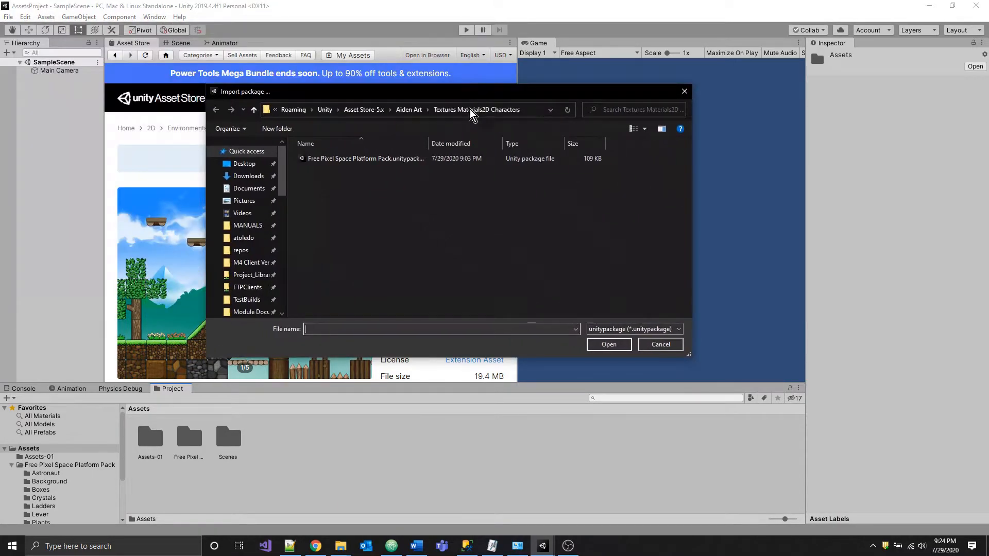
Go to %appdata% in the import dialog and open the Asset Store-5.x folder inside Unity.
left_click(531, 113)
type("%")
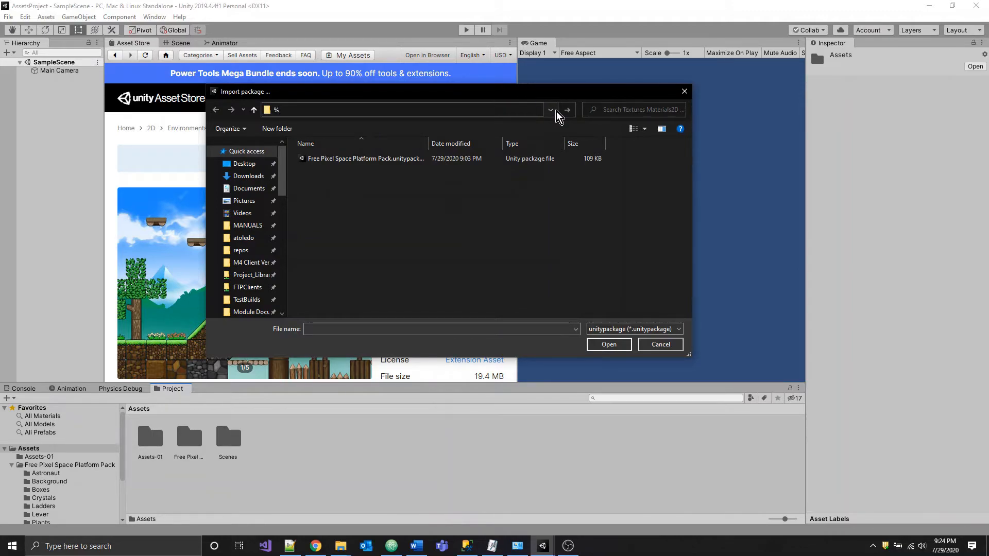
type("appd")
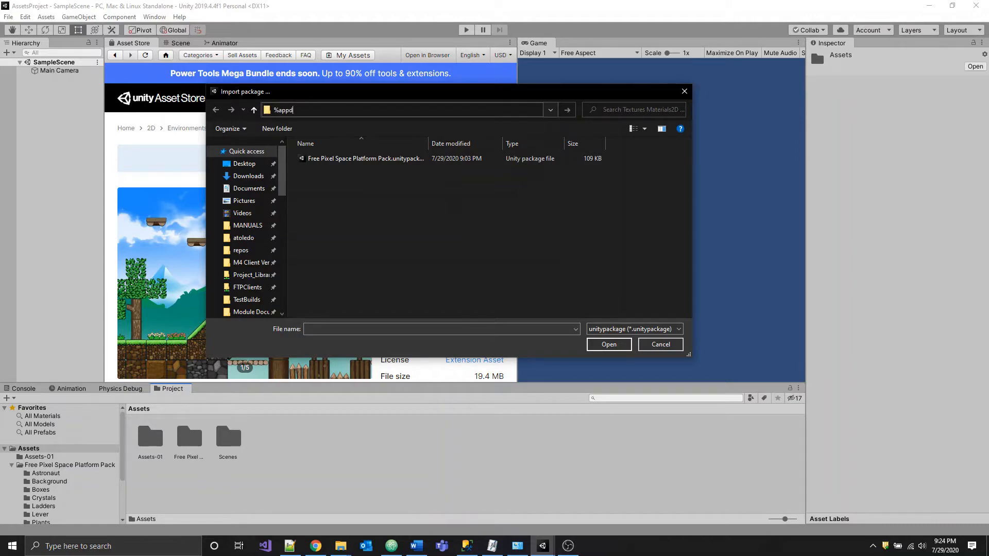
type("ata%")
key("Return")
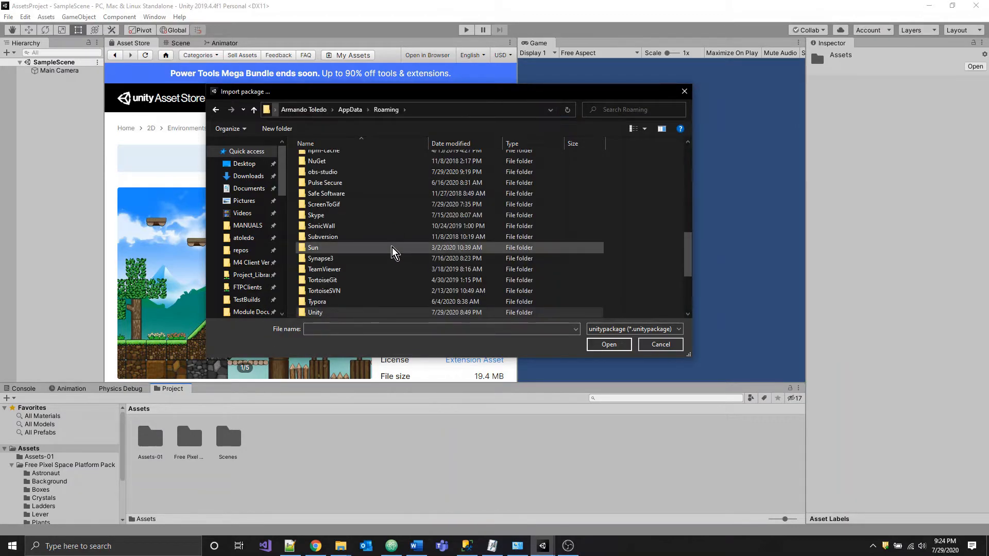
double_click(323, 313)
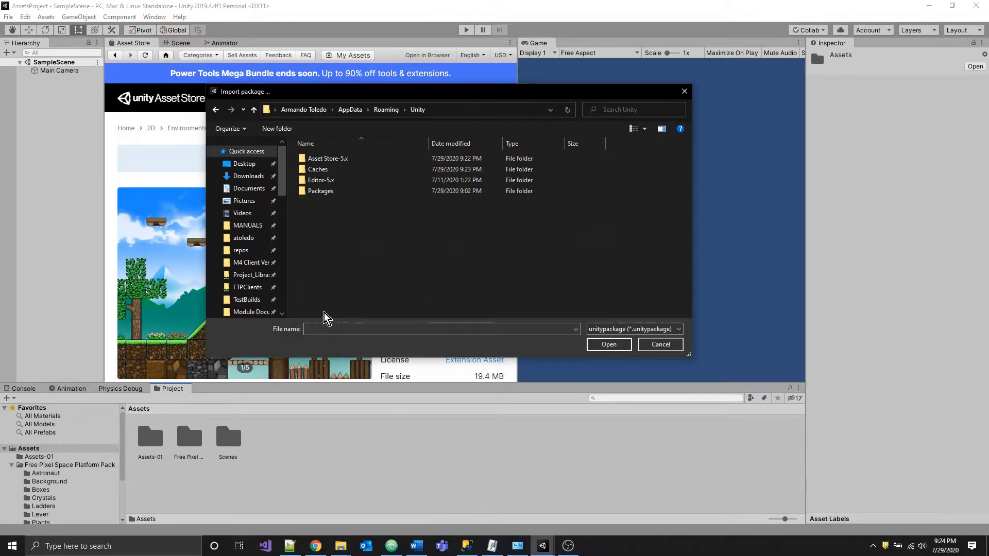
double_click(324, 159)
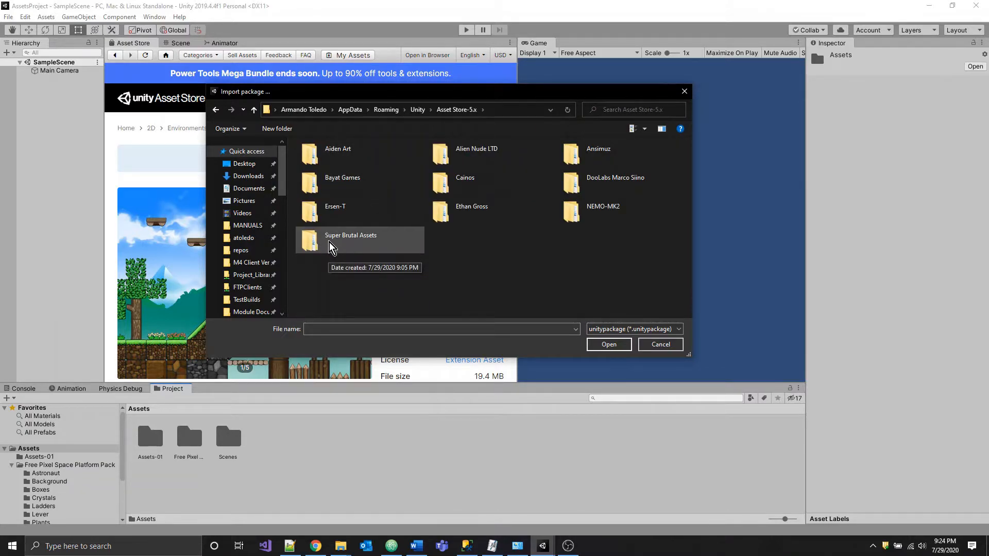
Open 2D Jungle Side-Scrolling Platformer Pack.unitypackage from Super Brutal Assets, Textures Materials2D Isometric Tiles.
double_click(329, 247)
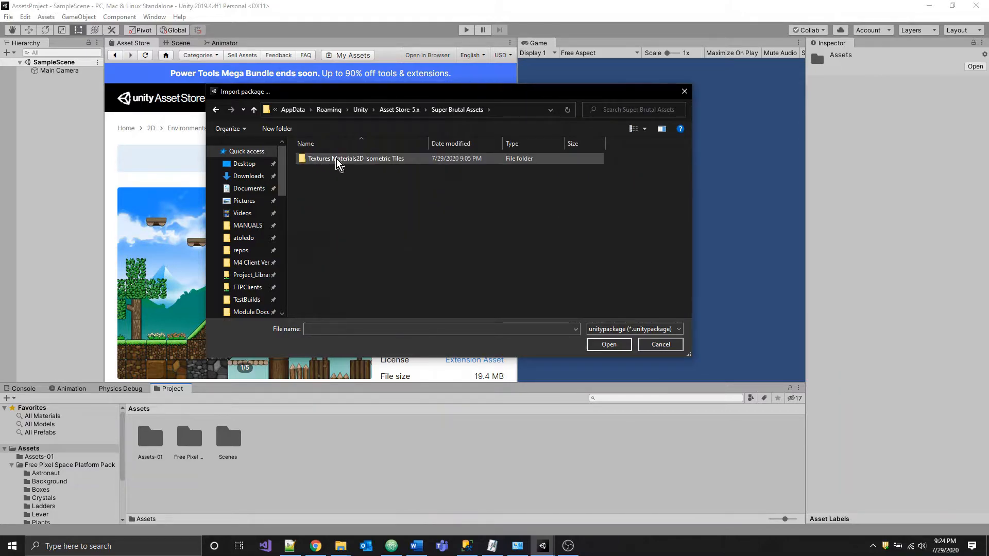
double_click(336, 159)
left_click(326, 160)
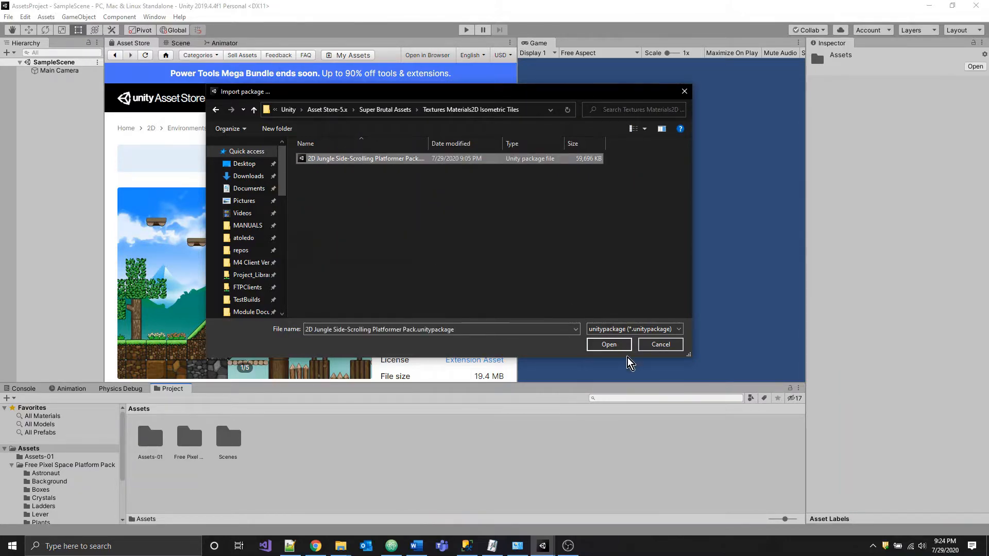
left_click(602, 345)
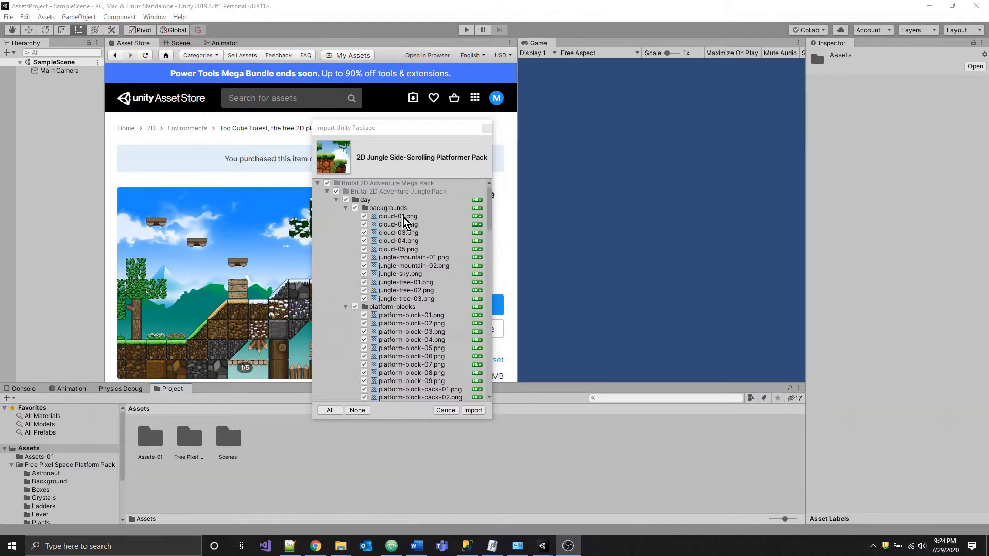
Look through the contents of the 2D Jungle Side-Scrolling Platformer Pack and import all of its items.
scroll(403, 222, "down", 10)
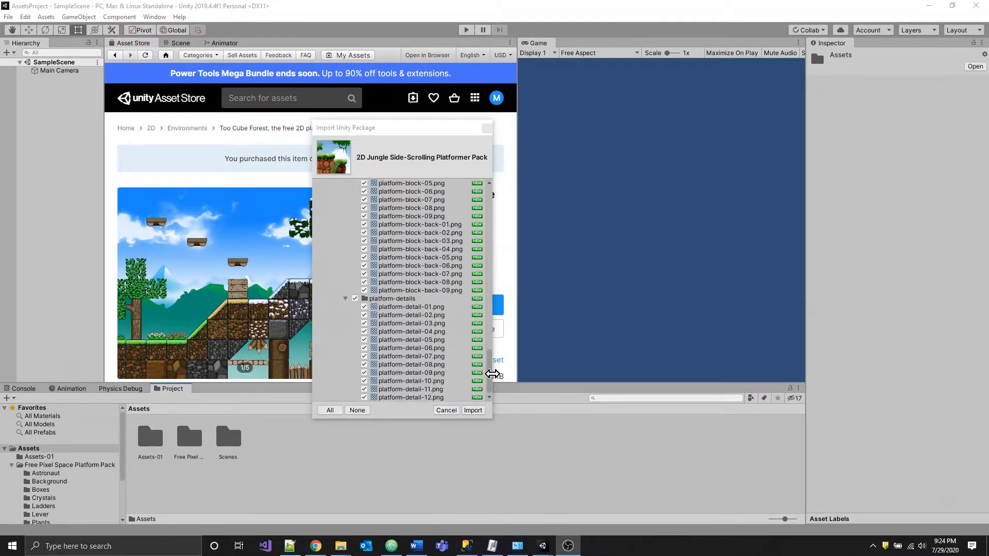
scroll(407, 288, "up", 10)
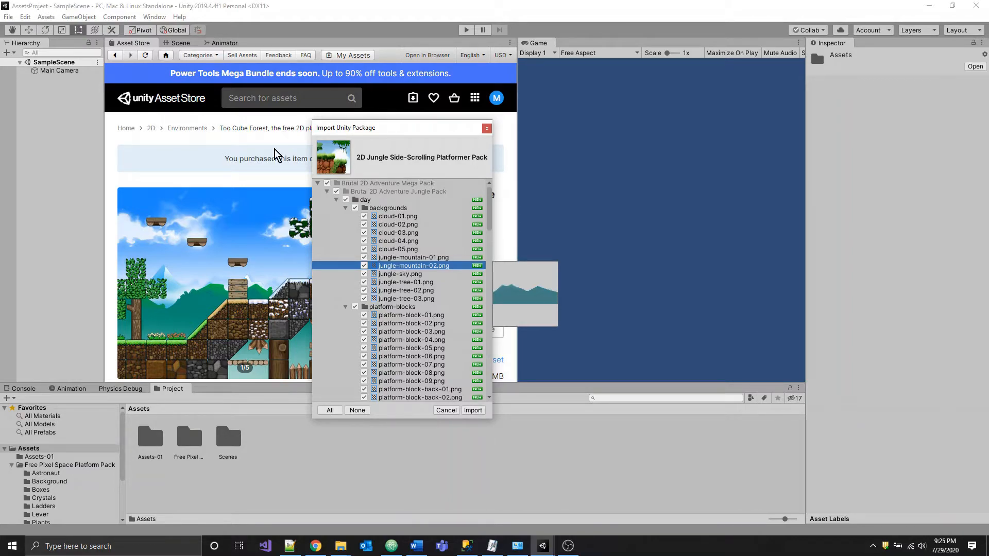
left_click(474, 410)
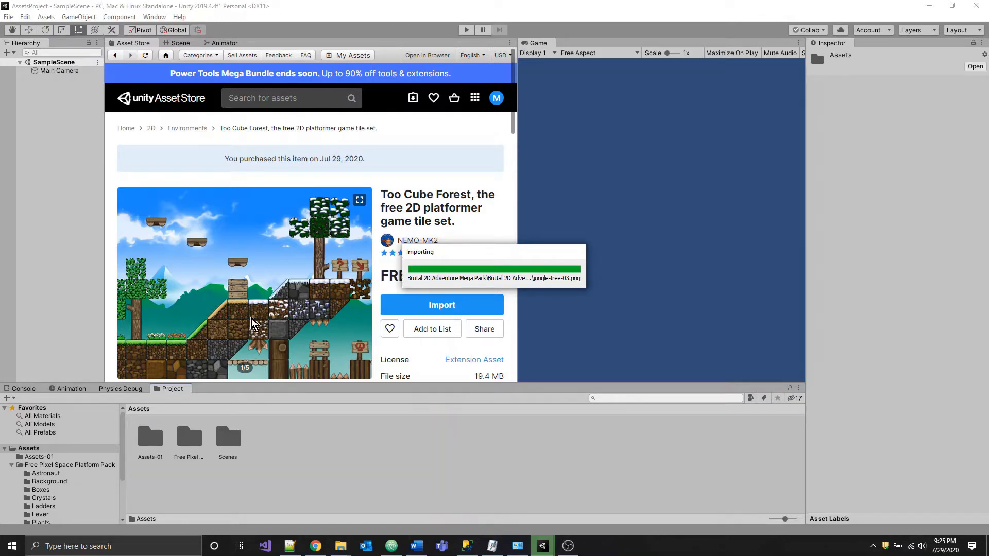
In the File Explorer window at Alien Nude LTD, shorten the path to the user profile folder to view AppData, and close the window.
mouse_move(341, 549)
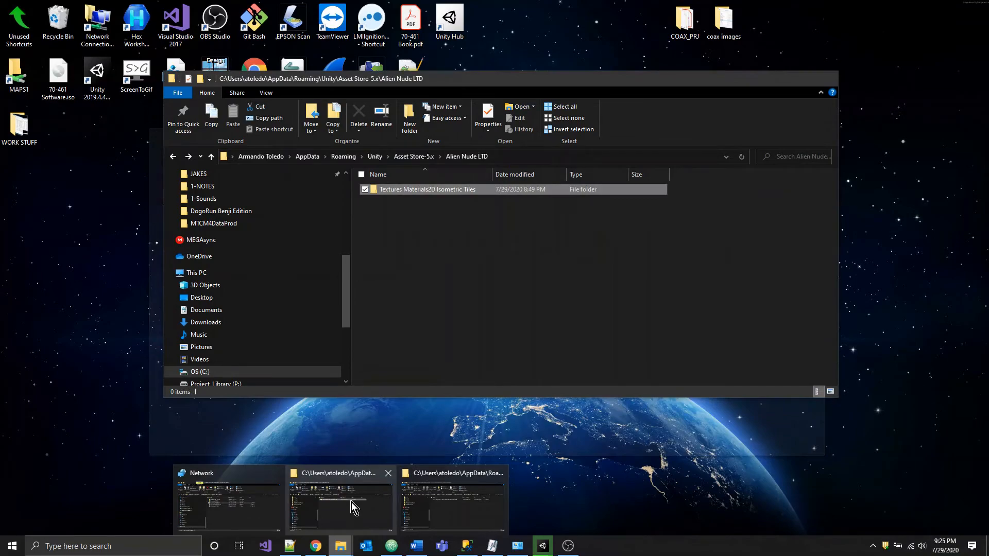
left_click(352, 502)
left_click(582, 156)
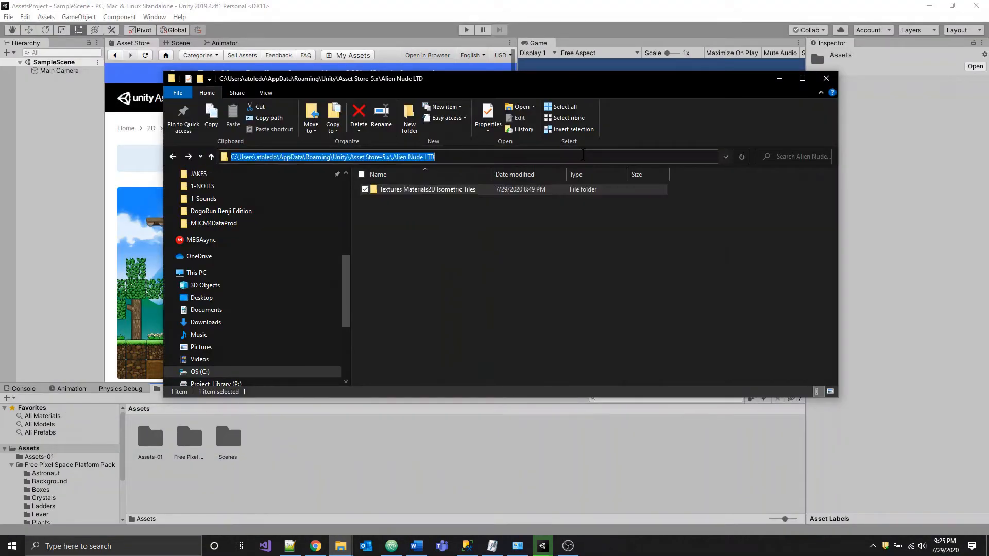
left_click(583, 156)
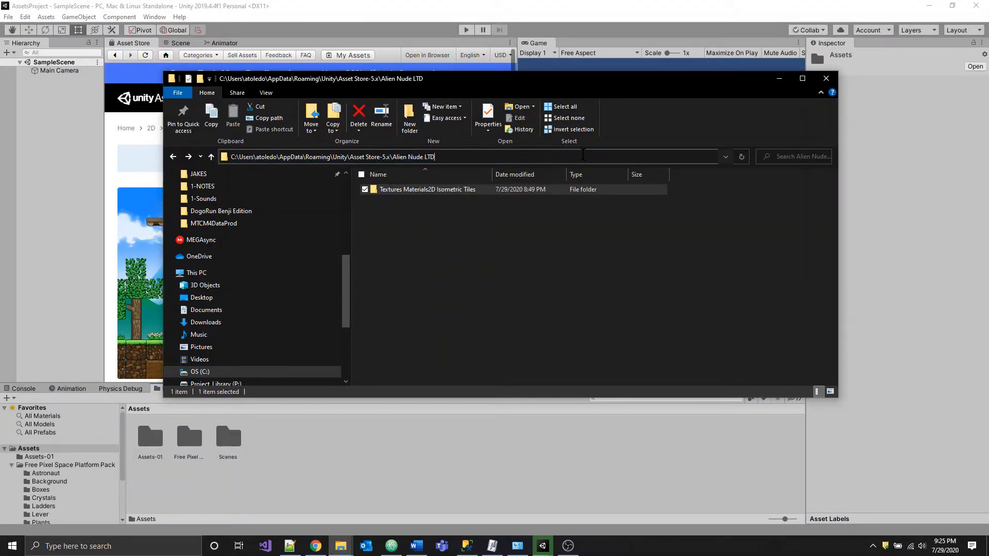
key("ctrl+shift+Left")
key("ctrl+shift+Left")
key("ctrl+shift+Left")
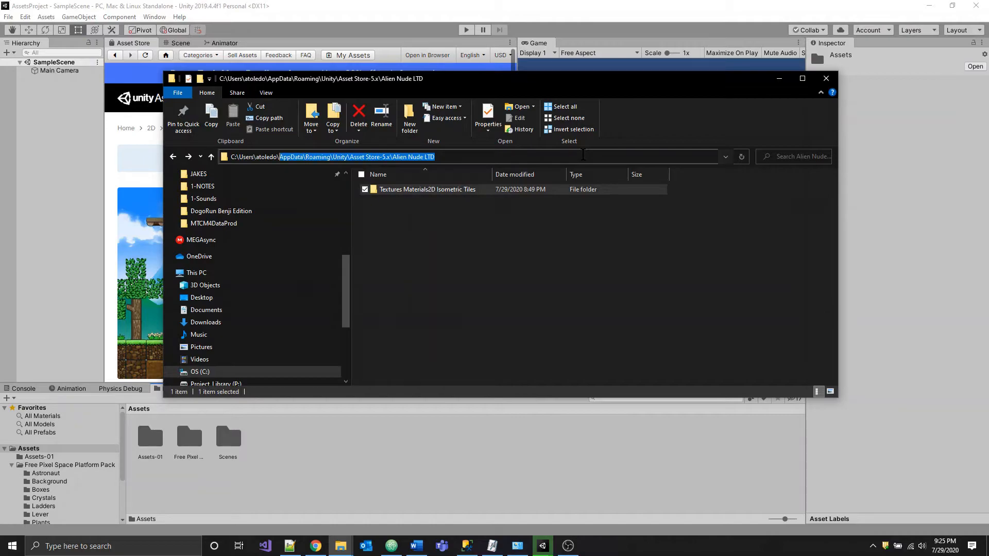
key("BackSpace")
key("Return")
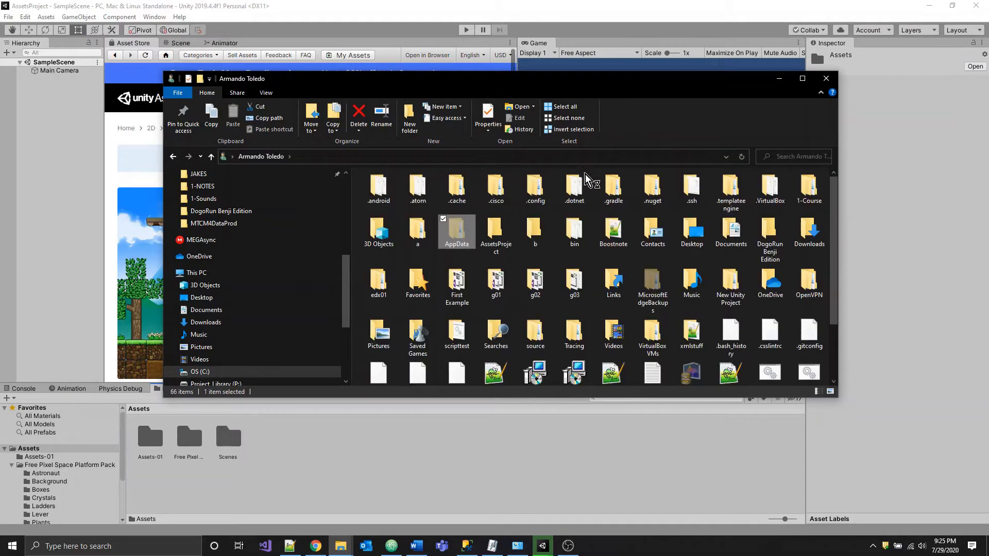
left_click(825, 78)
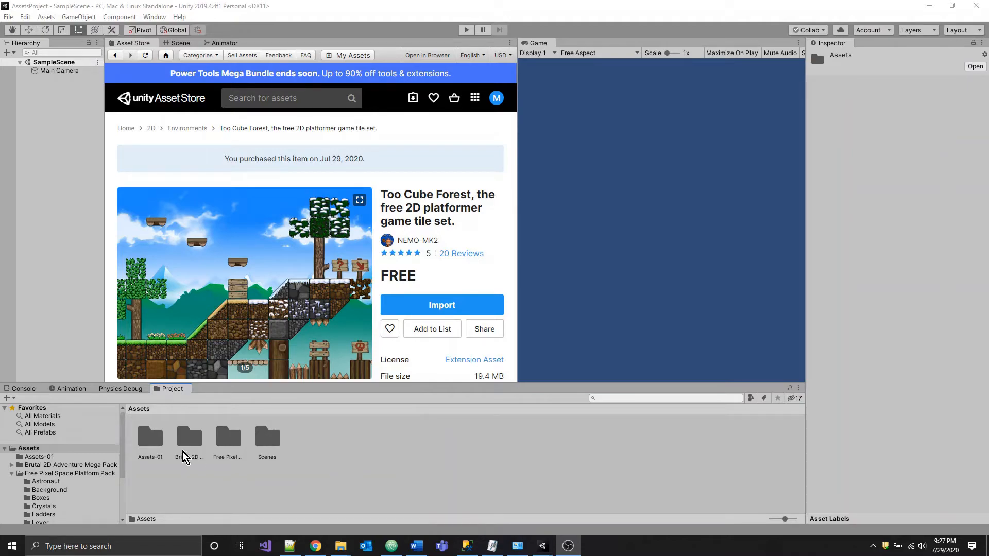
Open the backgrounds folder under Brutal 2D Adventure Mega Pack, Brutal 2D Adventure Jungle Pack, day in the project's assets.
left_click(184, 436)
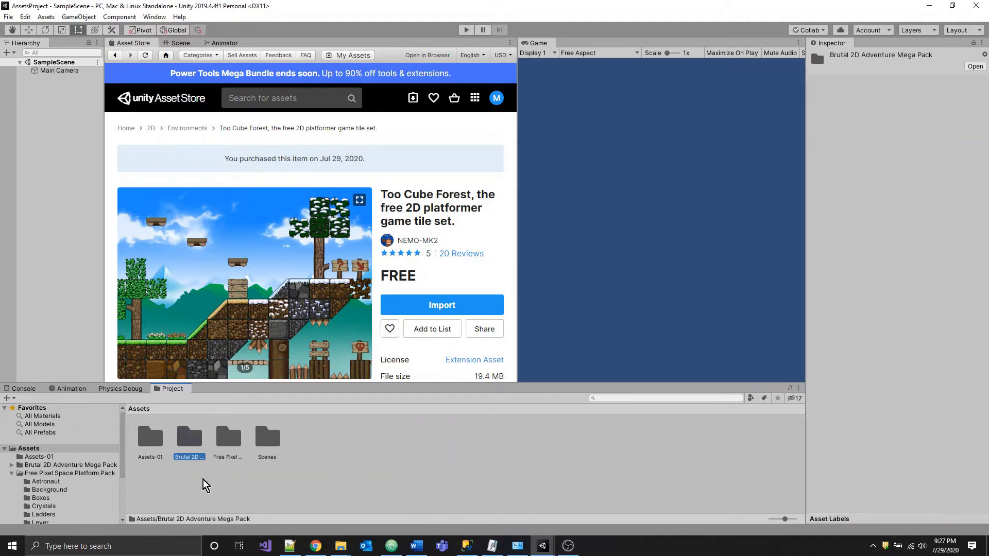
double_click(189, 439)
double_click(150, 439)
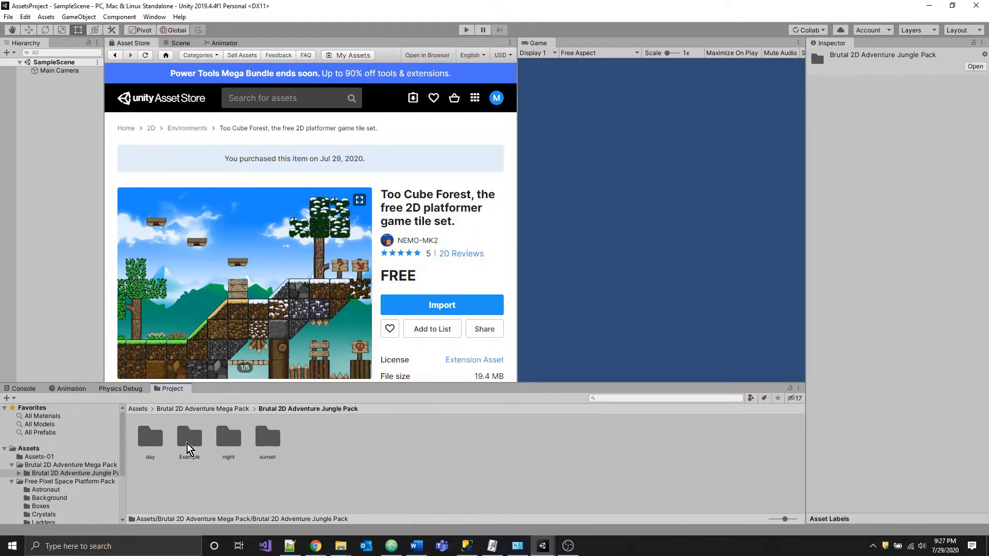
double_click(151, 439)
left_click(150, 439)
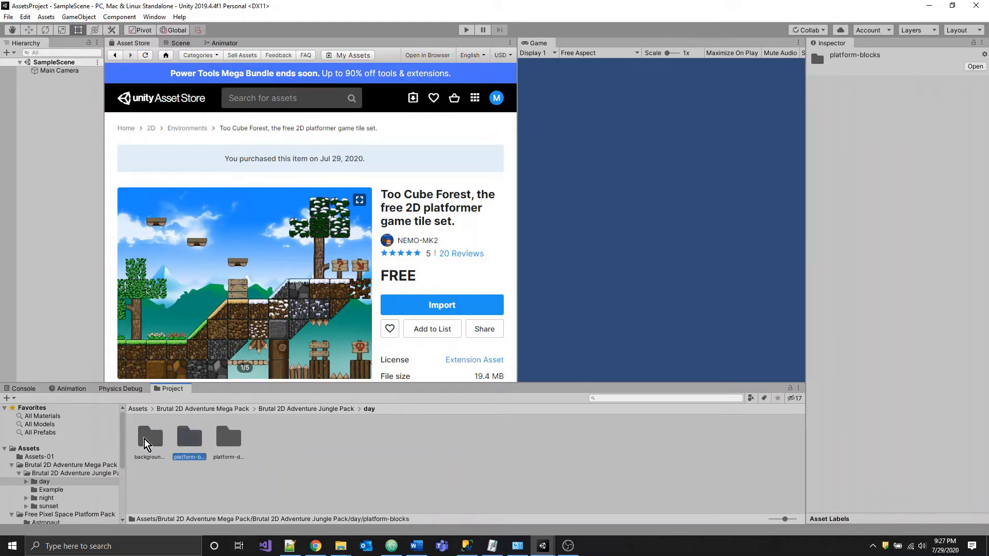
double_click(150, 439)
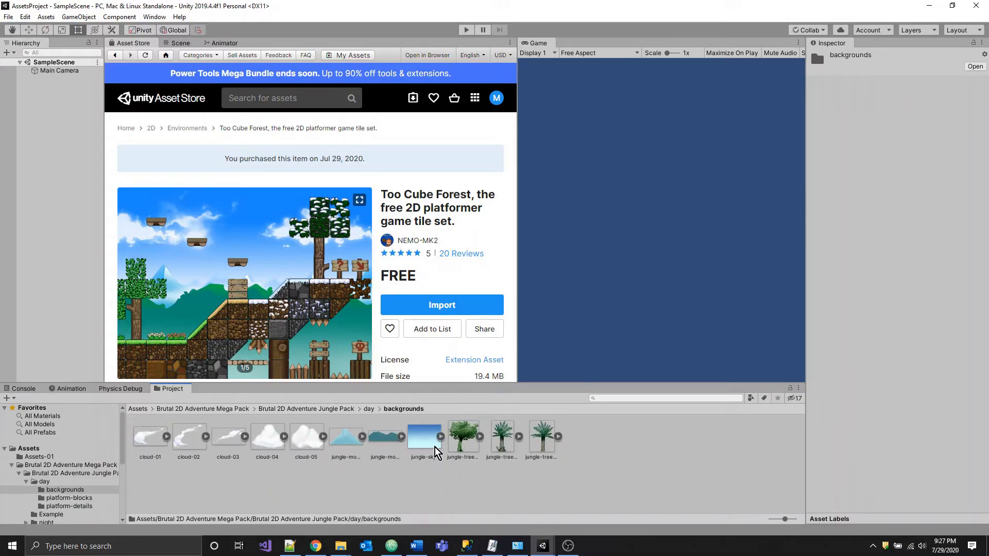
Show the cloud-01 sprite's file in File Explorer and bring that folder window to the front.
right_click(148, 444)
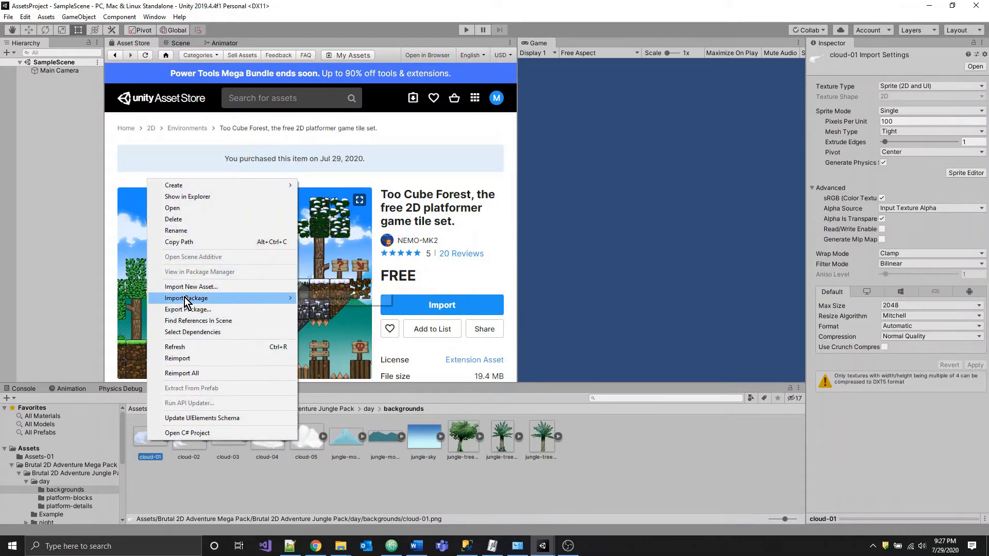
left_click(205, 197)
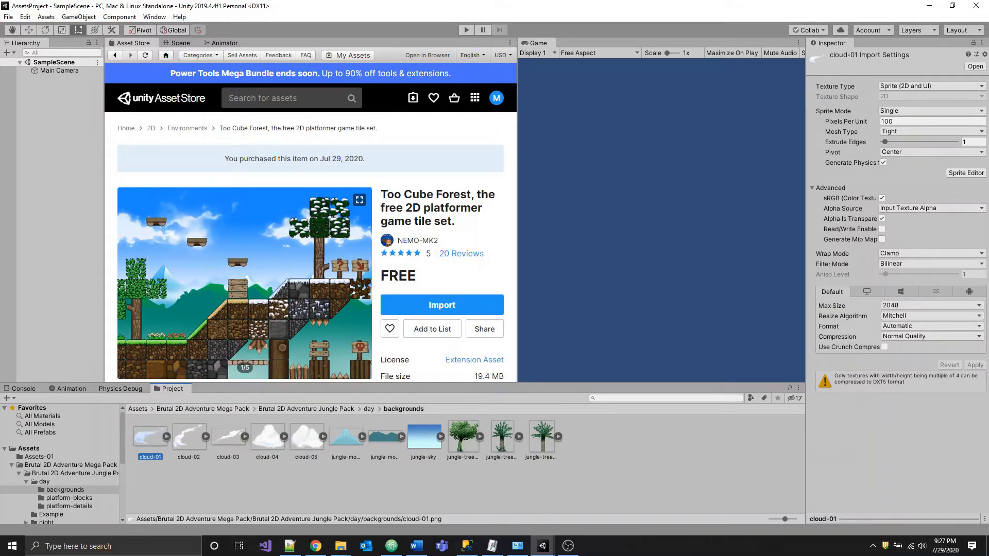
left_click(347, 550)
left_click(462, 498)
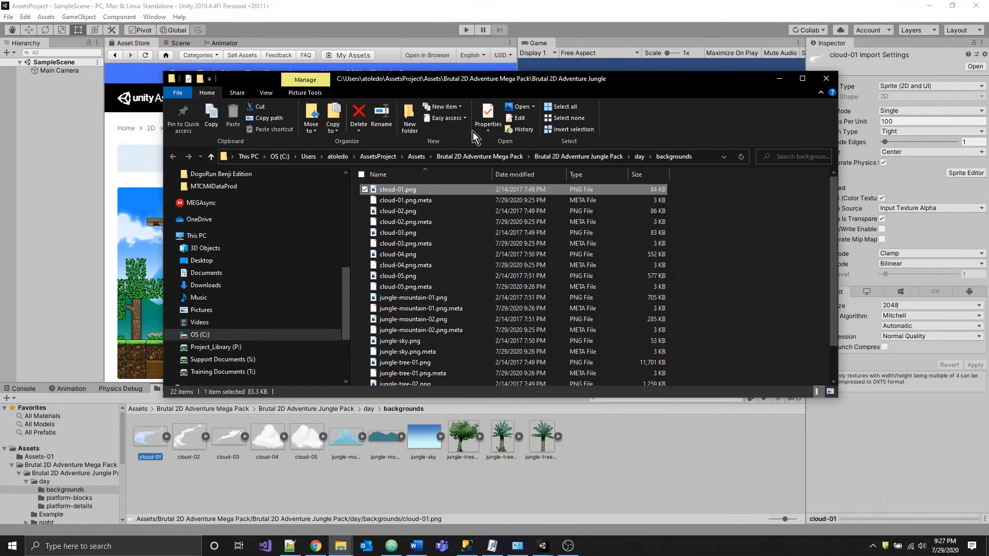
left_click_drag(549, 78, 550, 96)
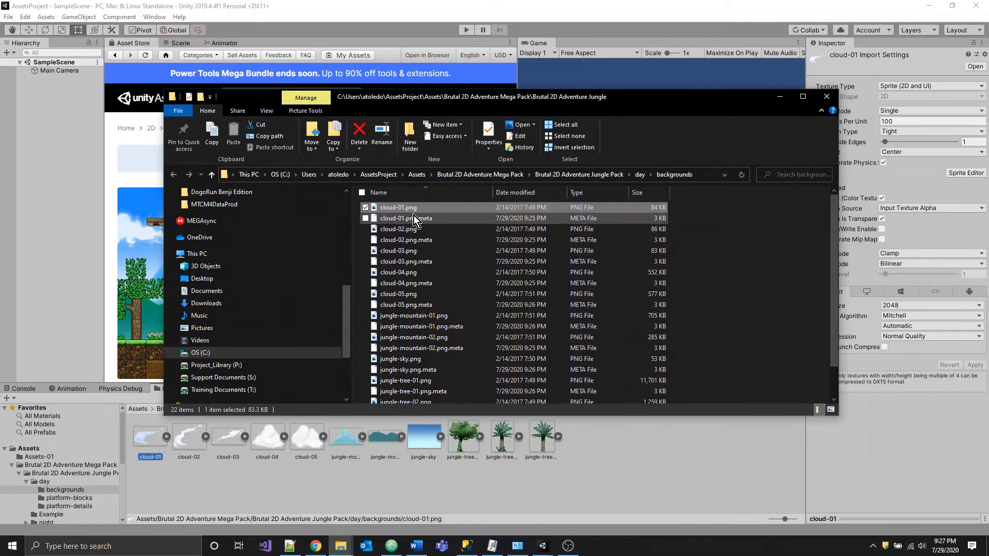
Open cloud-01.png in Photos and browse through the following background images up to jungle-sky.png.
double_click(393, 208)
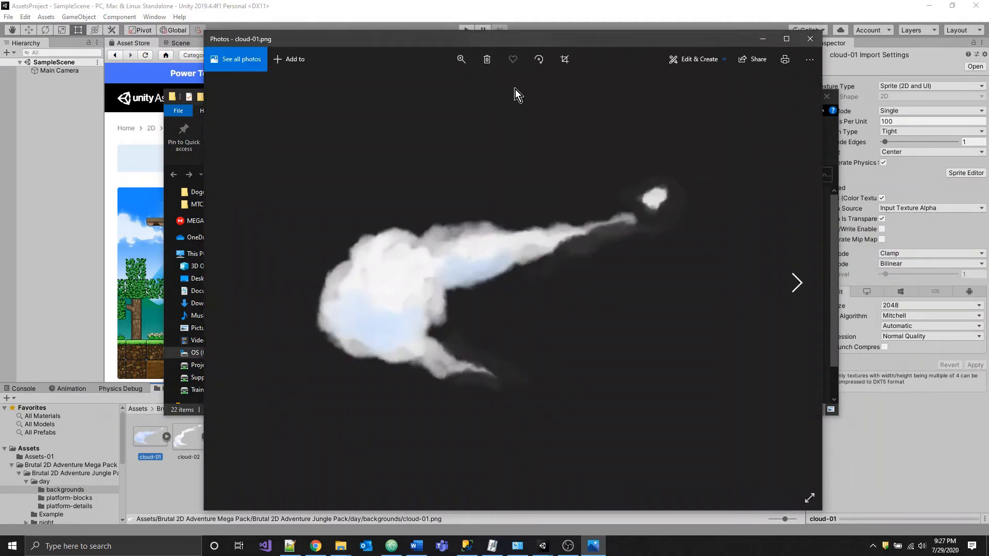
left_click(799, 287)
left_click(799, 287)
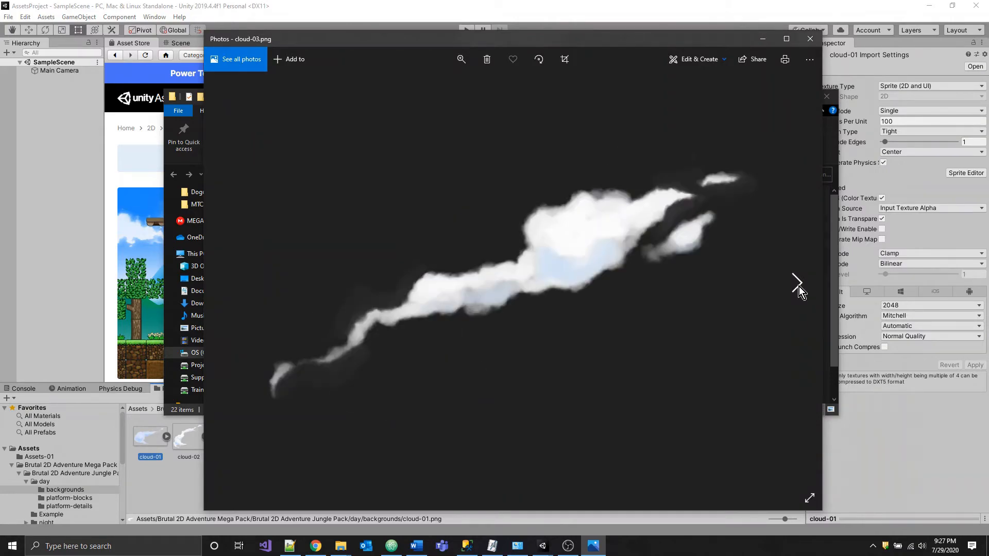
left_click(799, 287)
left_click(799, 287)
left_click(799, 287)
left_click(798, 286)
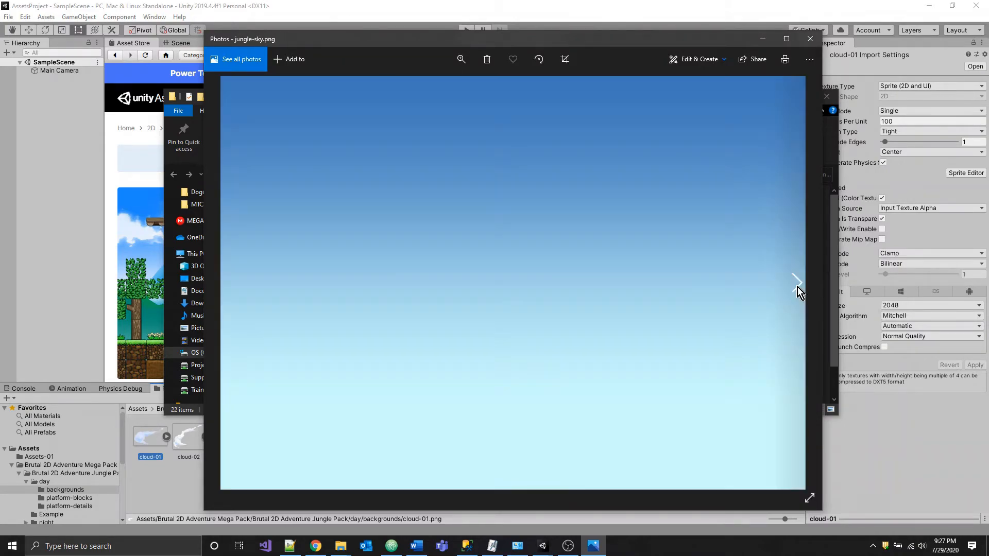
Browse the remaining background images up to jungle-tree-03.png in Photos, and close the viewer and the backgrounds folder window.
left_click(797, 287)
left_click(798, 287)
left_click(798, 287)
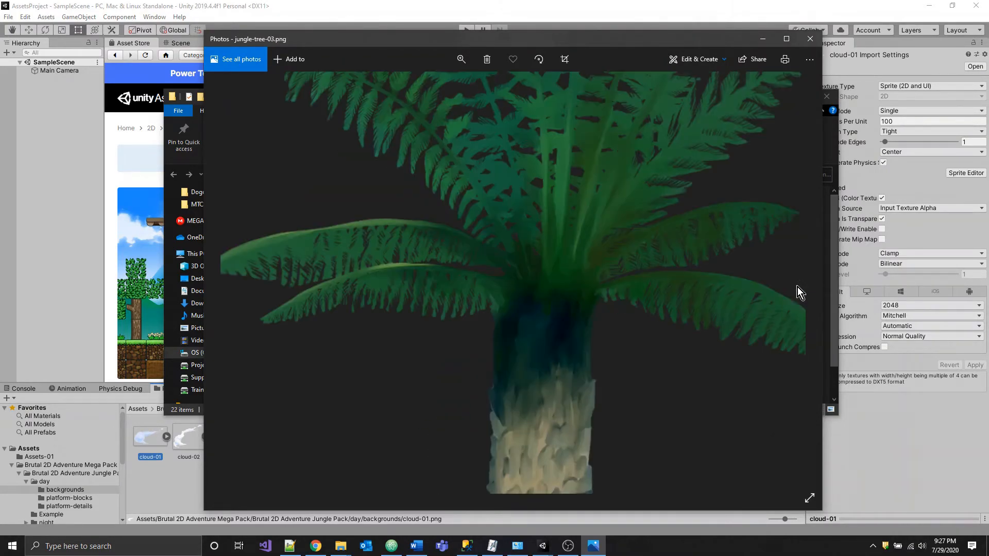
left_click(810, 38)
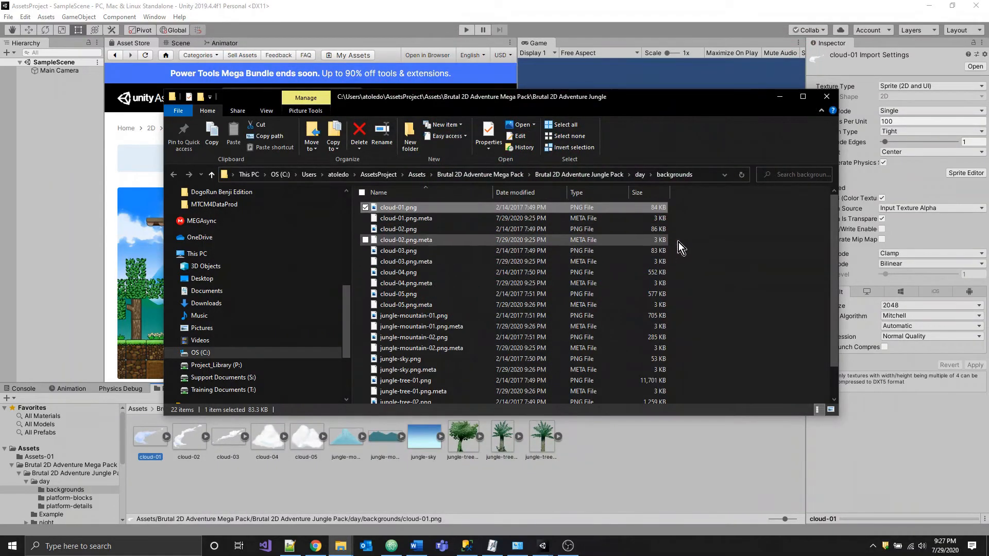
scroll(561, 279, "down", 1)
scroll(601, 287, "up", 1)
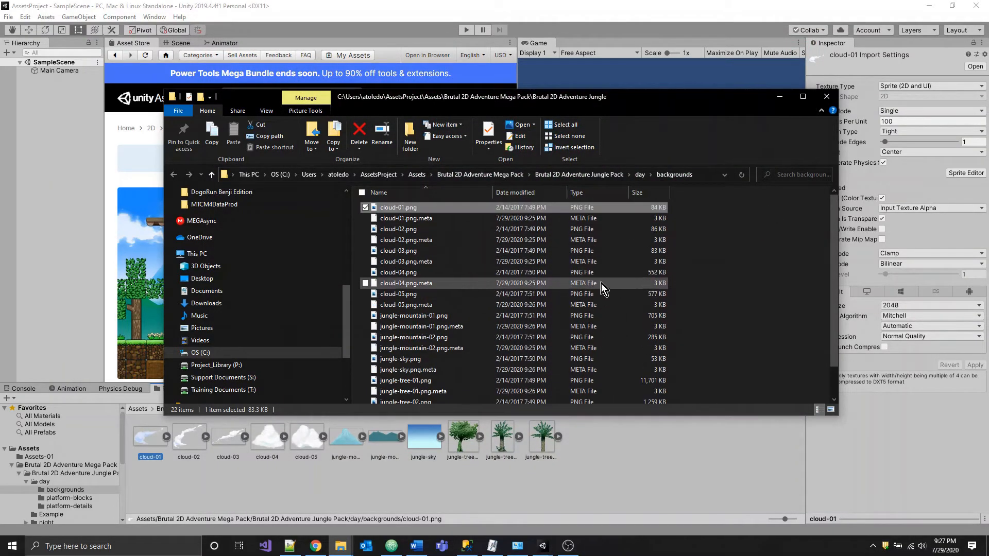
left_click(827, 98)
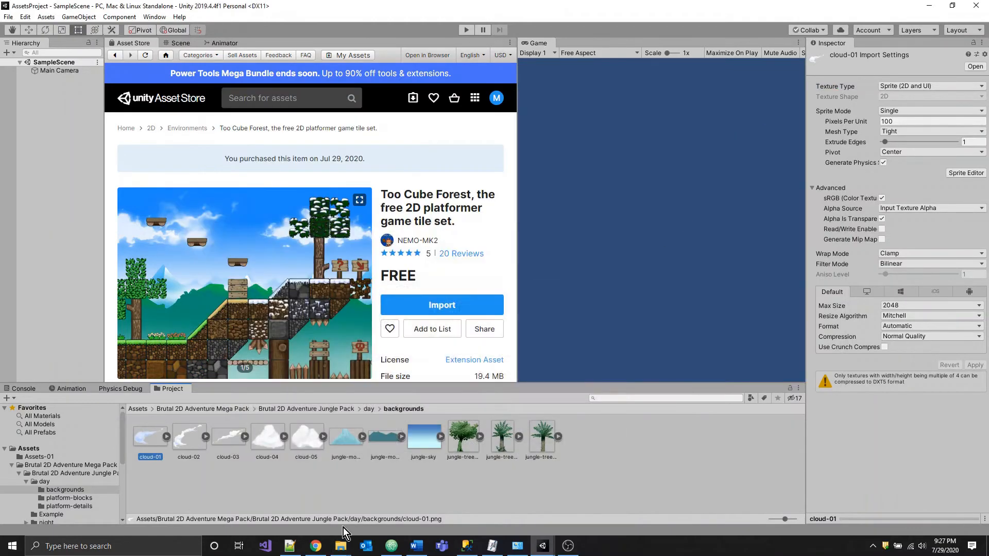
Select the Main Camera and show its full frame in the Scene view.
left_click(59, 70)
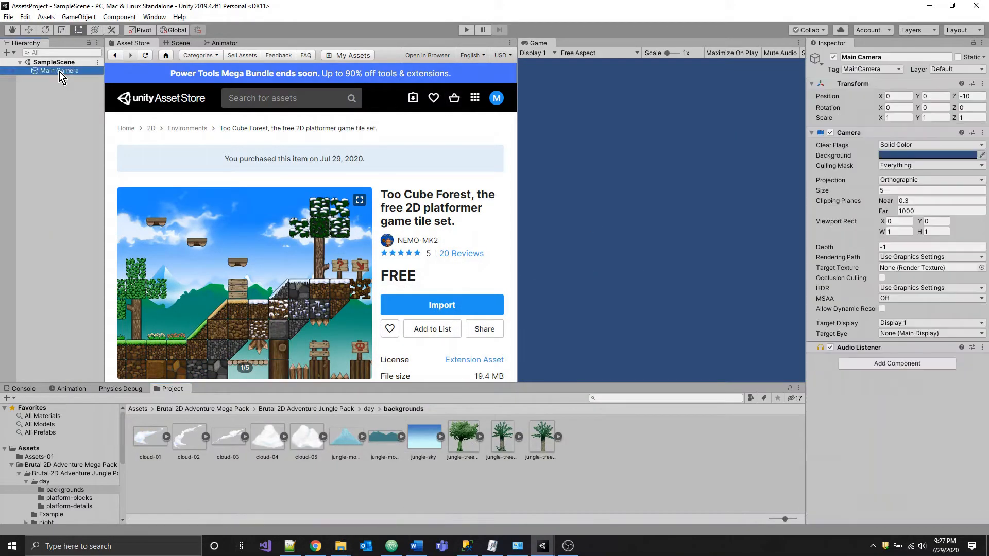
left_click(179, 44)
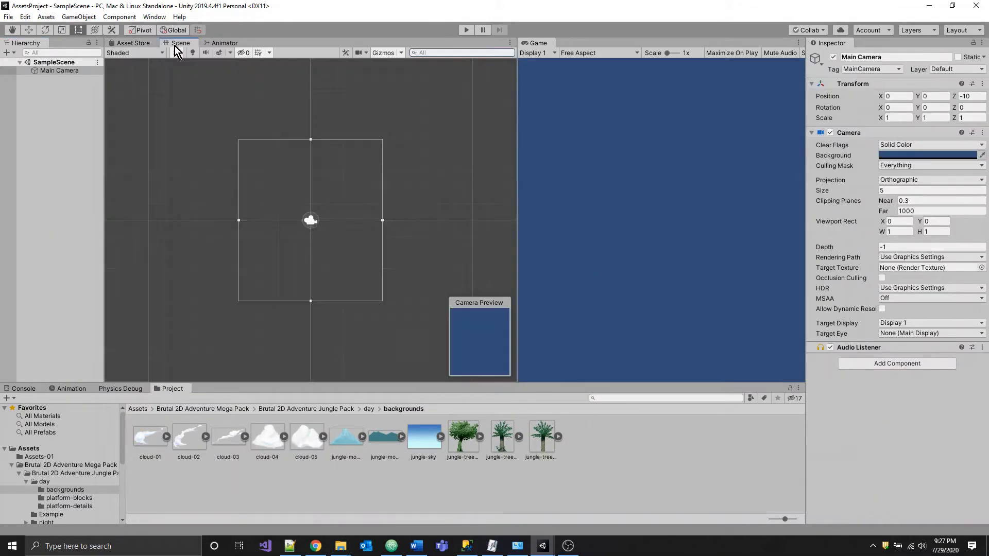
scroll(330, 227, "up", 5)
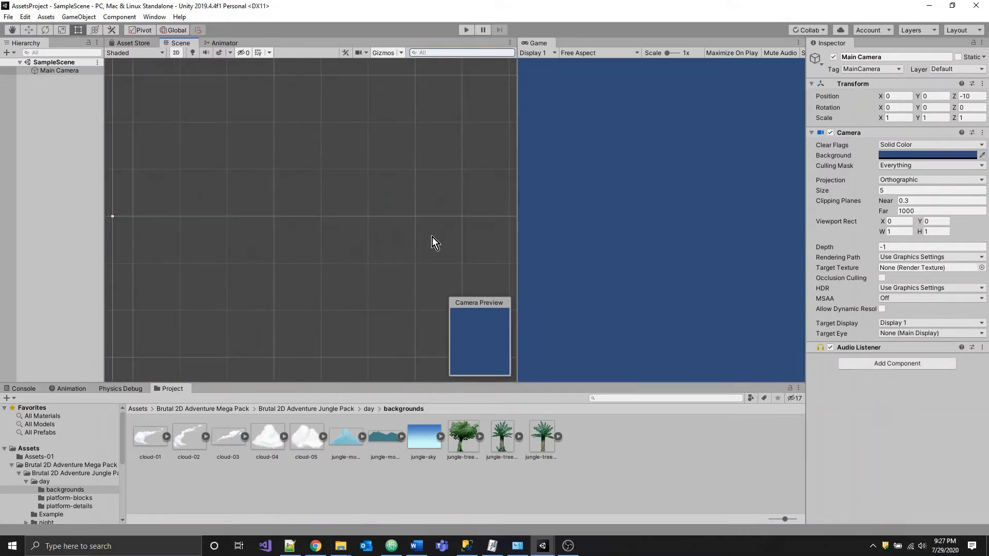
scroll(355, 222, "down", 2)
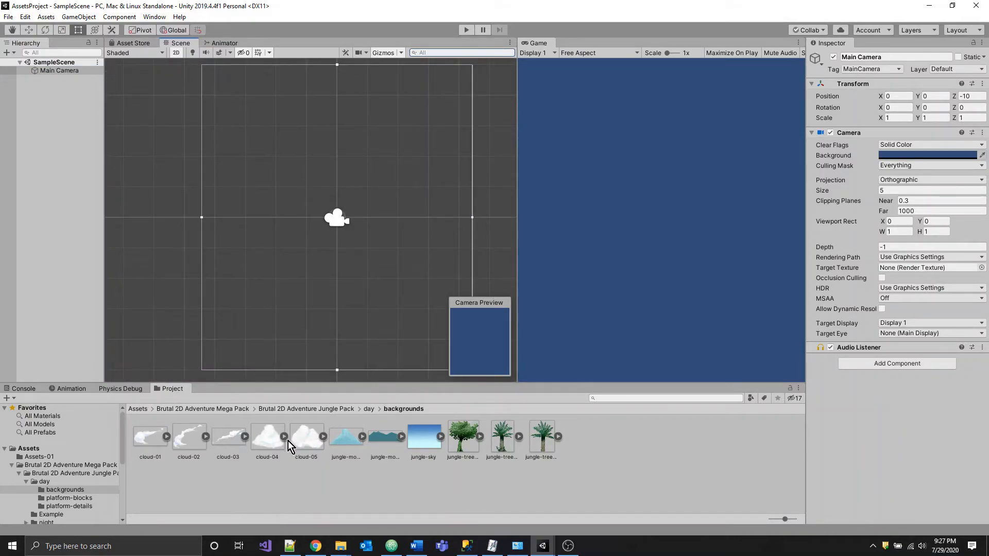
Add the cloud-05 sprite to SampleScene, scale it uniformly to about 0.163, and move it to about X 2.94, Y 3.81.
left_click_drag(305, 440, 72, 114)
left_click_drag(297, 174, 345, 221)
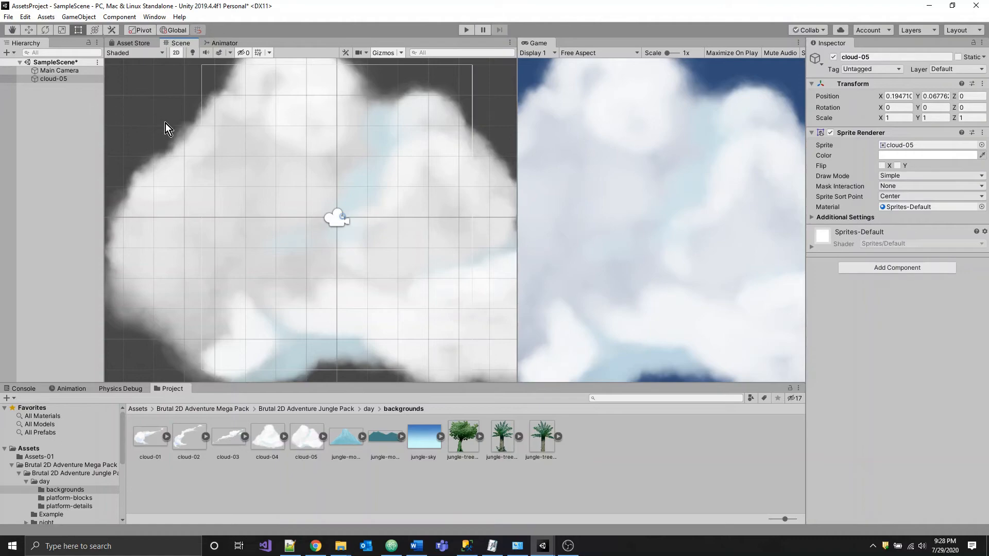
left_click(64, 77)
key("r")
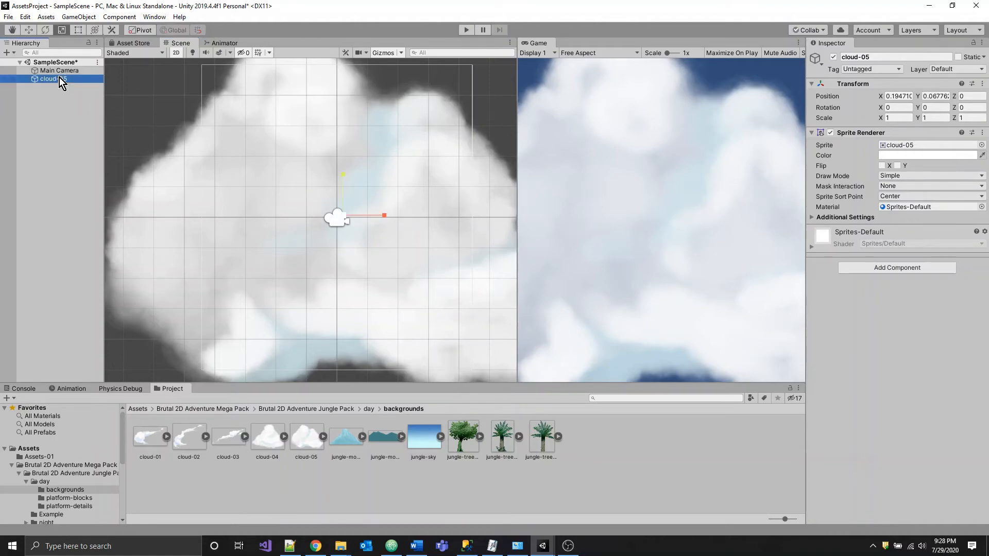
left_click_drag(346, 217, 433, 100)
key("w")
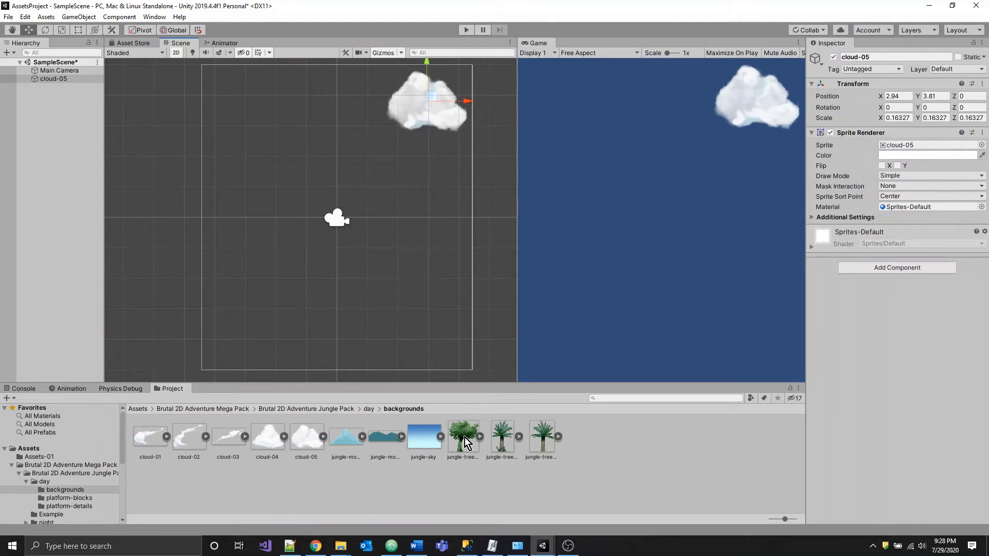
Add the jungle-tree-01 sprite to SampleScene, scale it uniformly to about 0.074, and move it to about X -1.32, Y 2.25.
left_click_drag(465, 442, 90, 137)
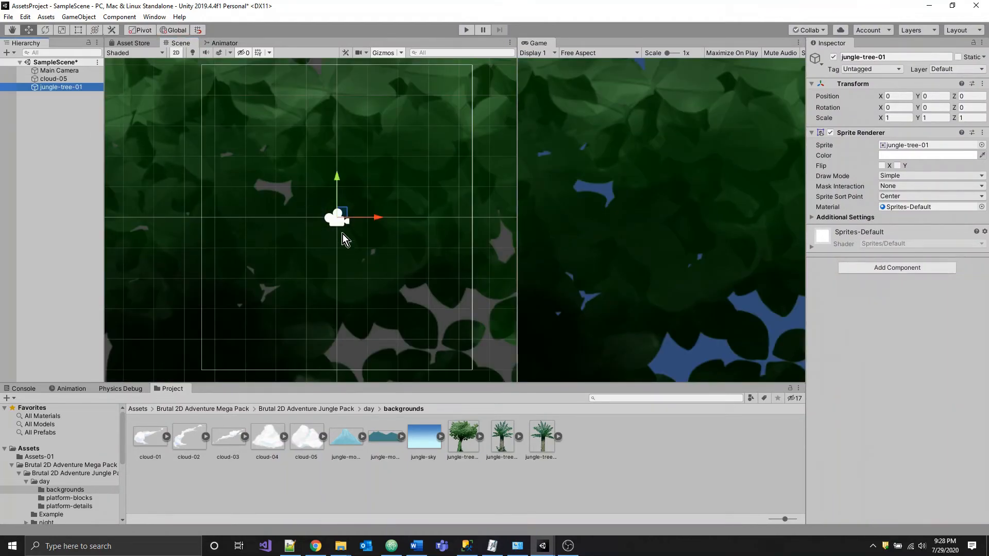
left_click_drag(341, 216, 320, 273)
key("e")
key("r")
key("w")
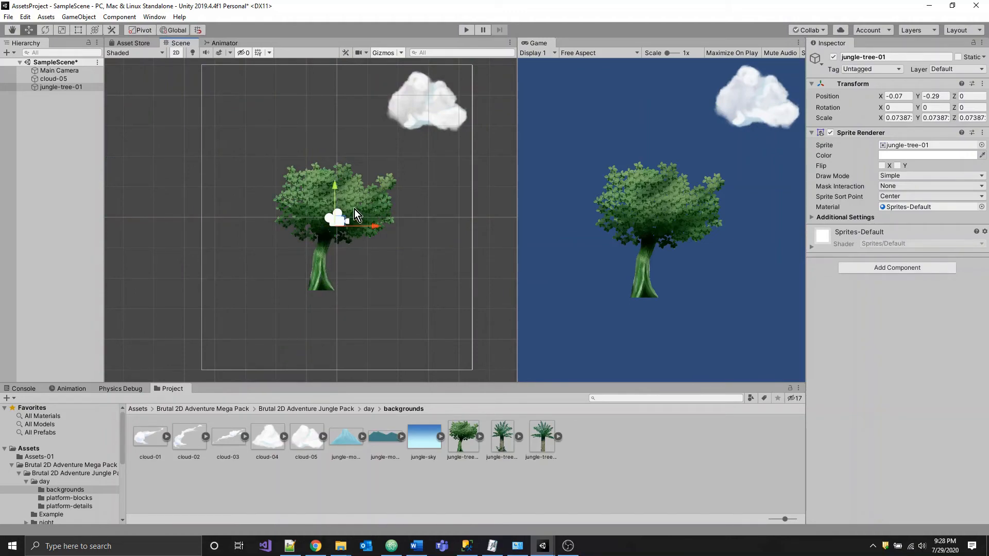
left_click_drag(341, 221, 306, 142)
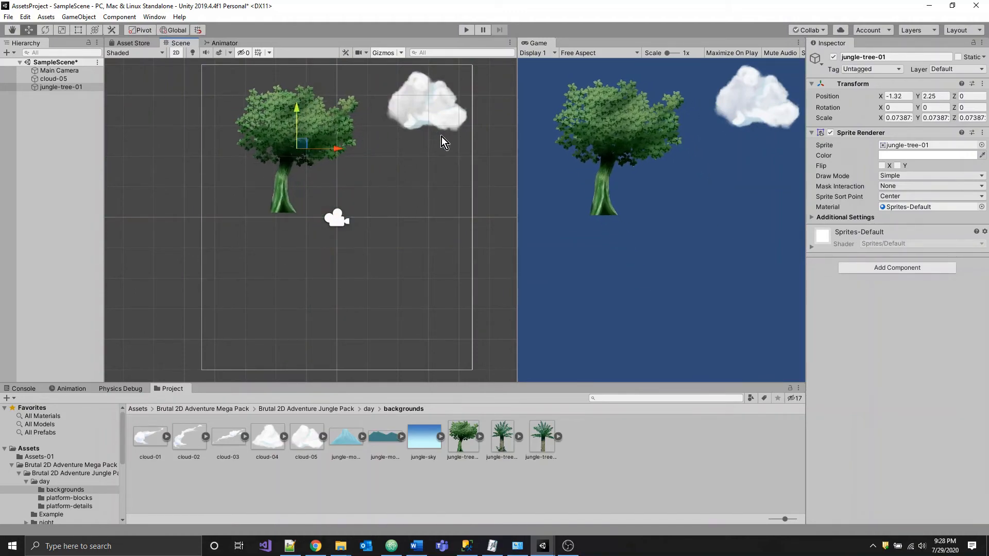
left_click(639, 513)
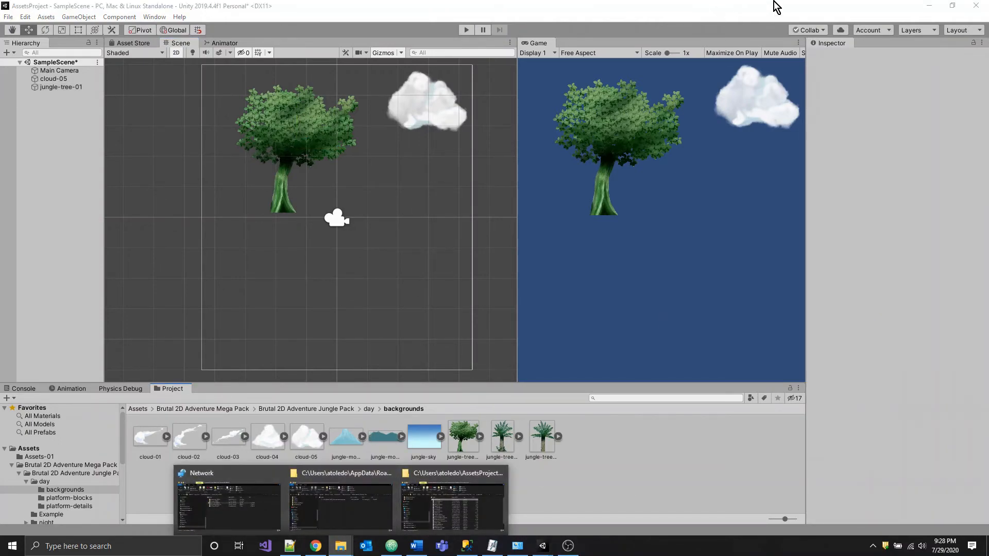
Minimize AssetsProject, restore the DogoRun Benji Edition project window to a smaller size, and show its Scene view.
left_click(926, 6)
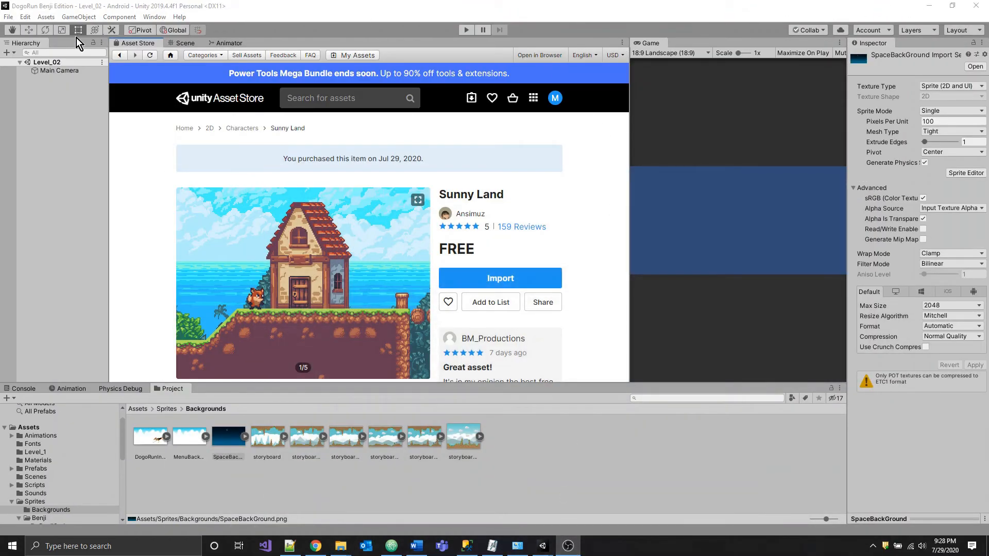
double_click(138, 8)
left_click(186, 46)
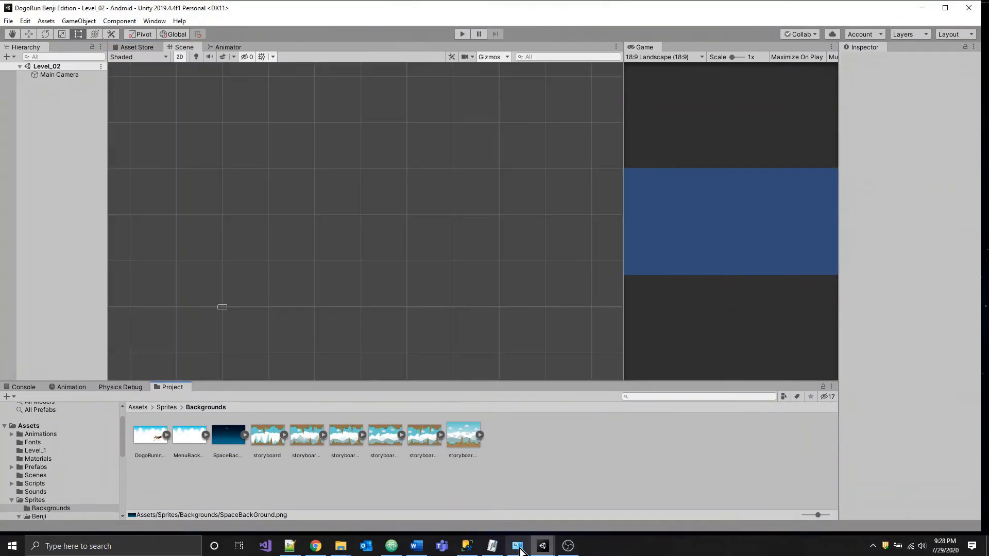
Bring up the jungle pack's backgrounds folder in File Explorer and move it clear of the DogoRun project's first asset thumbnails.
mouse_move(341, 546)
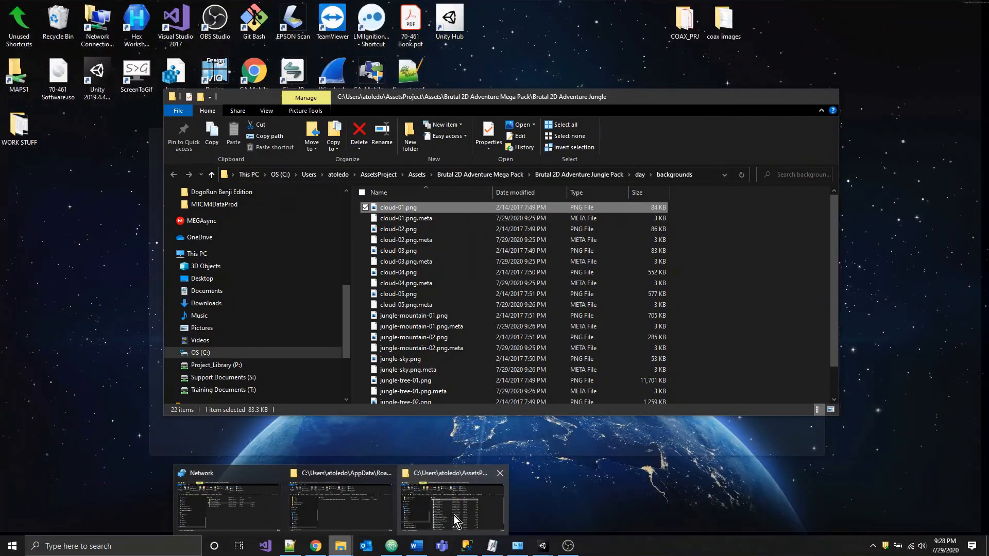
left_click(454, 515)
left_click_drag(599, 100, 781, 121)
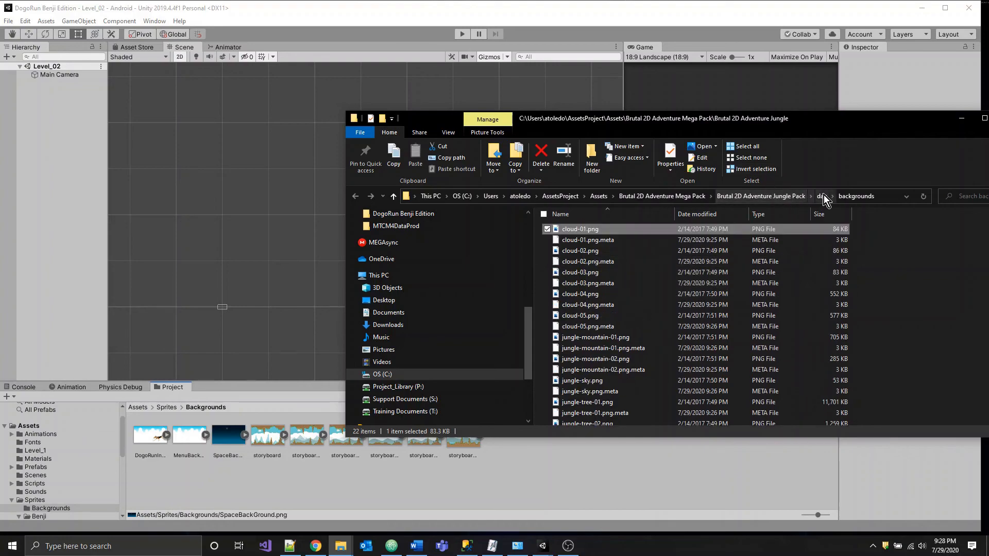
Copy cloud-01.png from the backgrounds folder into Sprites/Backgrounds of the DogoRun project, and move the folder window back over the editor.
left_click(585, 229)
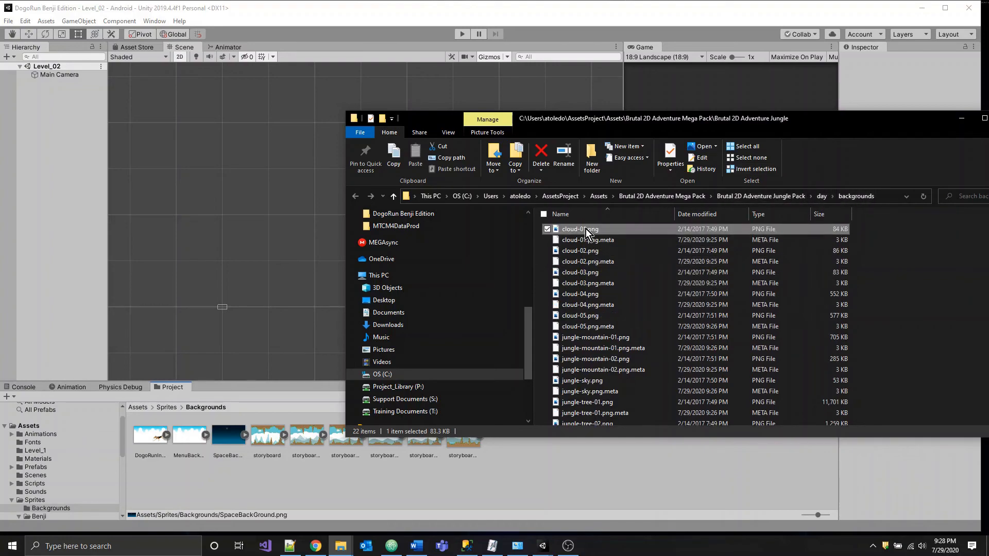
left_click(616, 261)
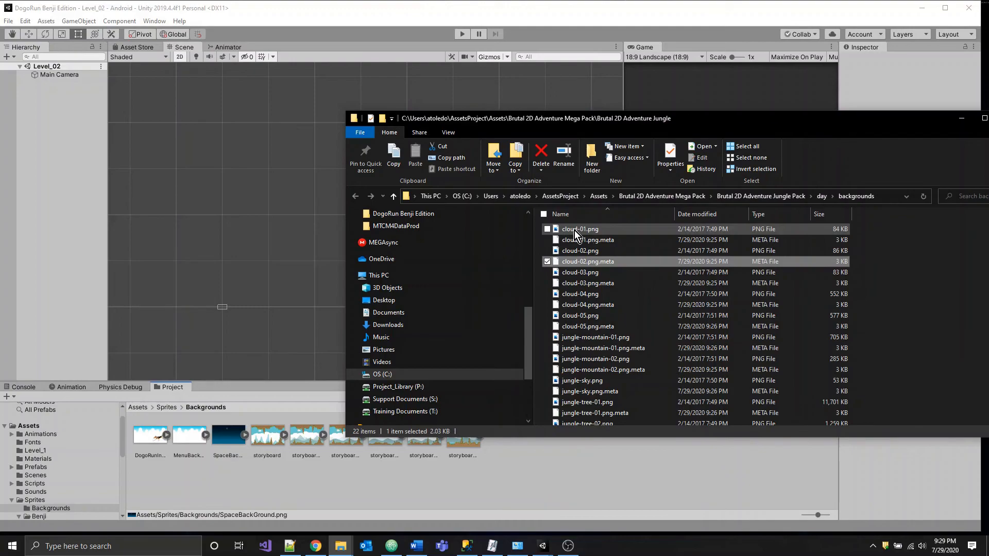
left_click(573, 231)
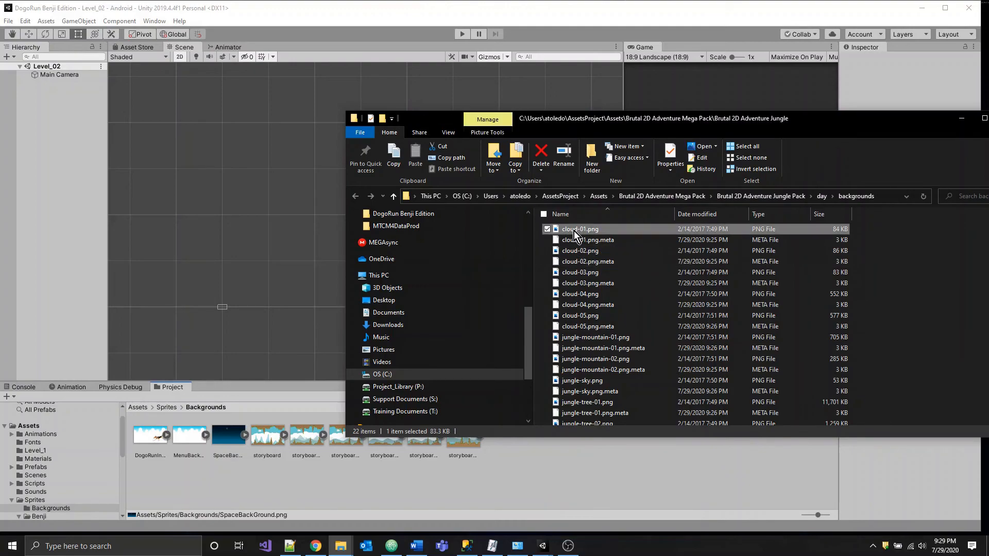
left_click_drag(574, 231, 537, 462)
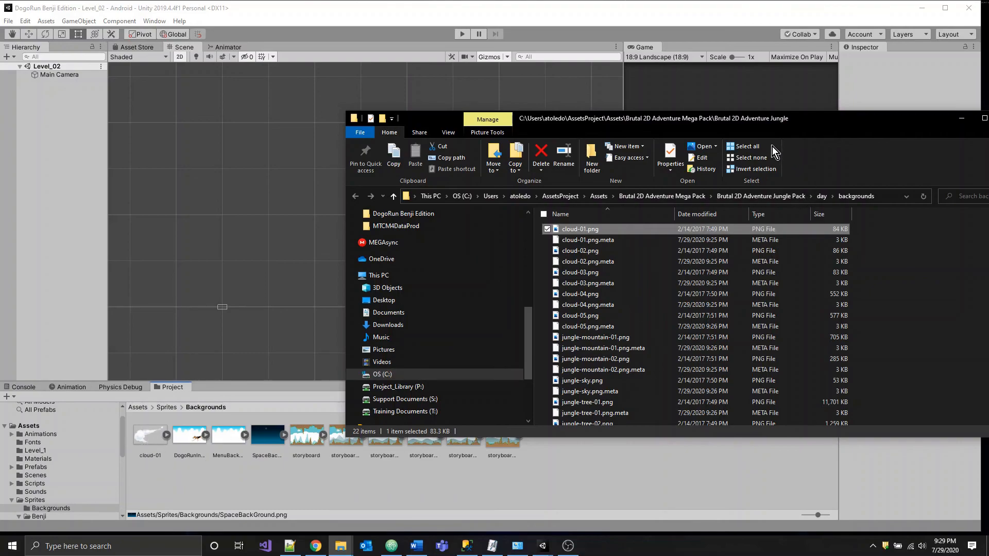
left_click_drag(769, 119, 573, 133)
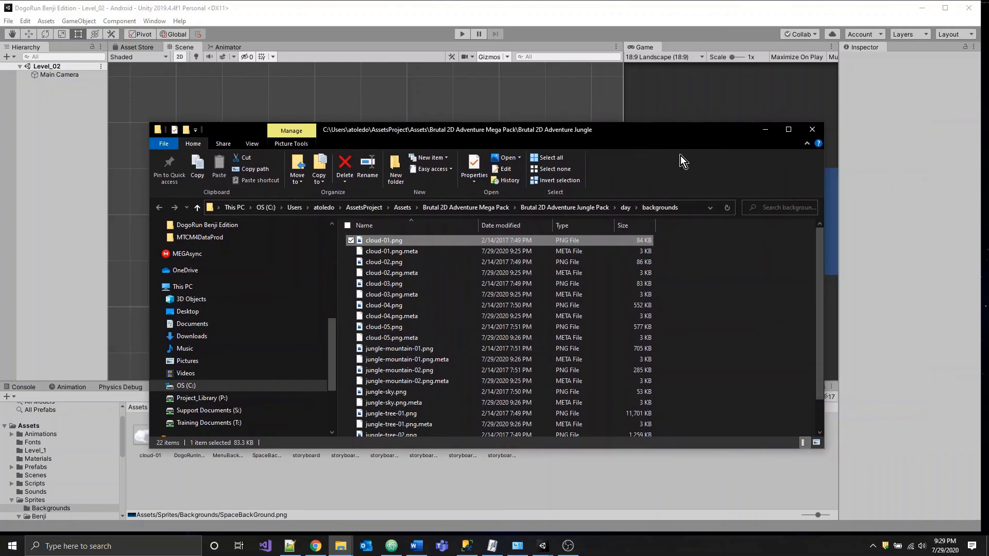